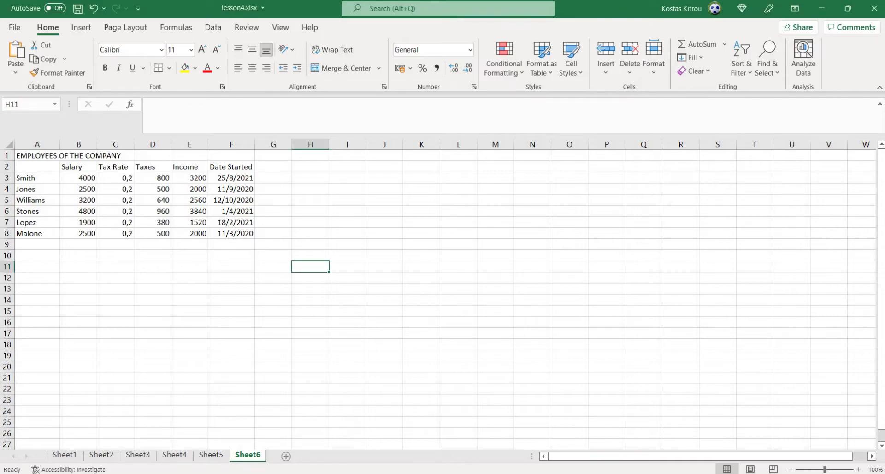
# Step: Review the number, alignment, font, border, fill and protection formatting options for the header cells B2:F2
pyautogui.moveTo(73, 166); pyautogui.dragTo(230, 166)
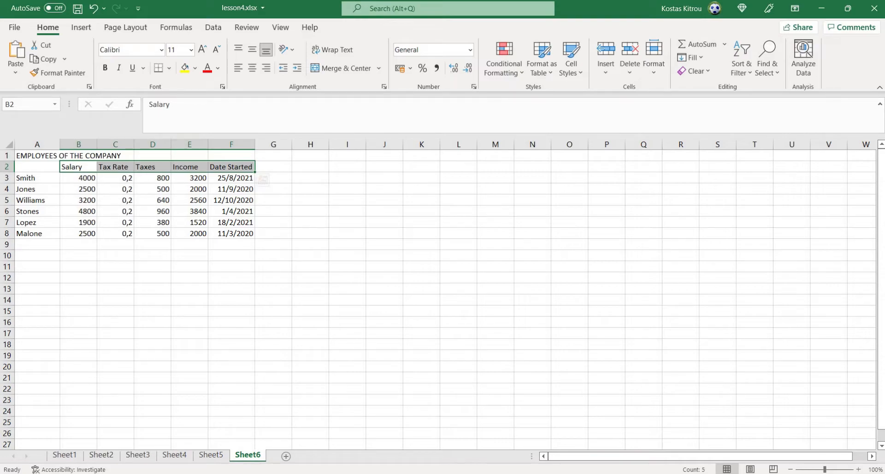
pyautogui.rightClick(130, 167)
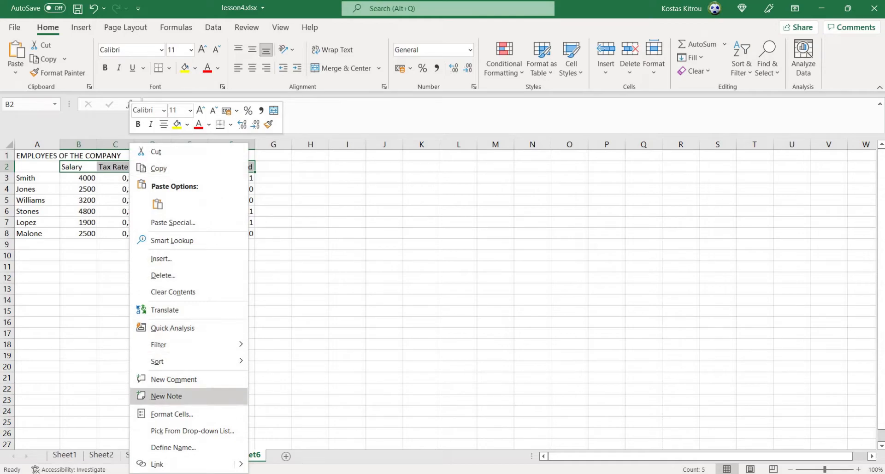
pyautogui.click(172, 414)
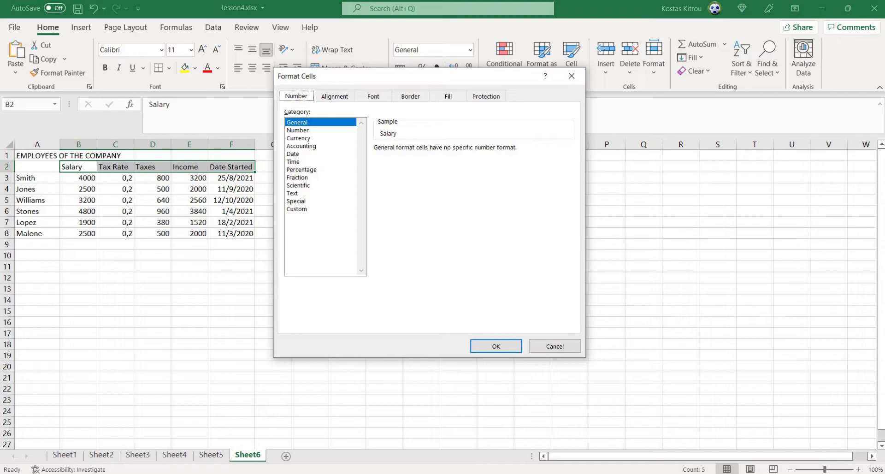
pyautogui.hotkey('ctrl', 'Tab')
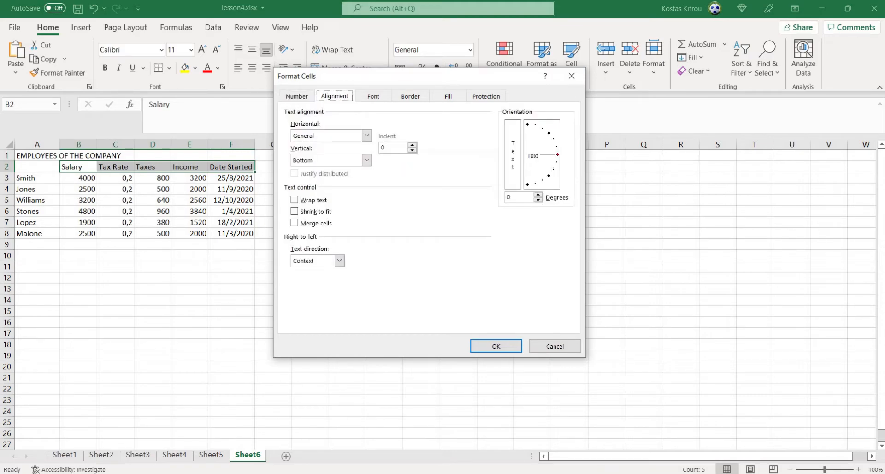
pyautogui.hotkey('ctrl', 'Tab')
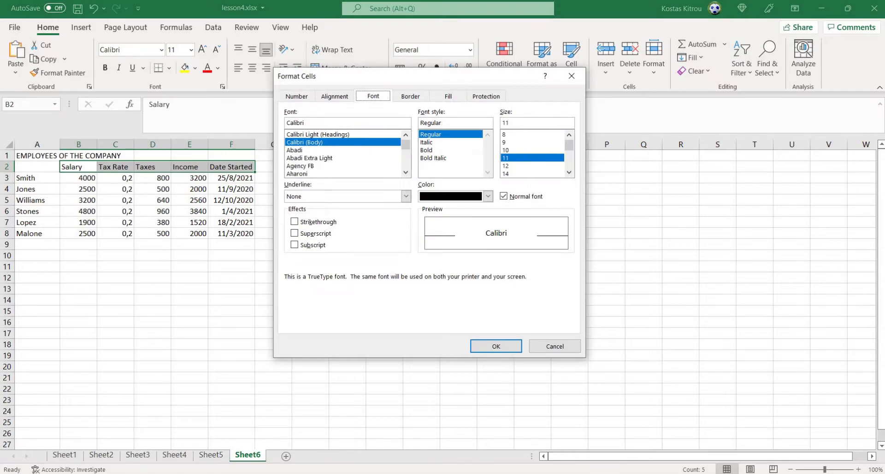
pyautogui.hotkey('ctrl', 'Tab')
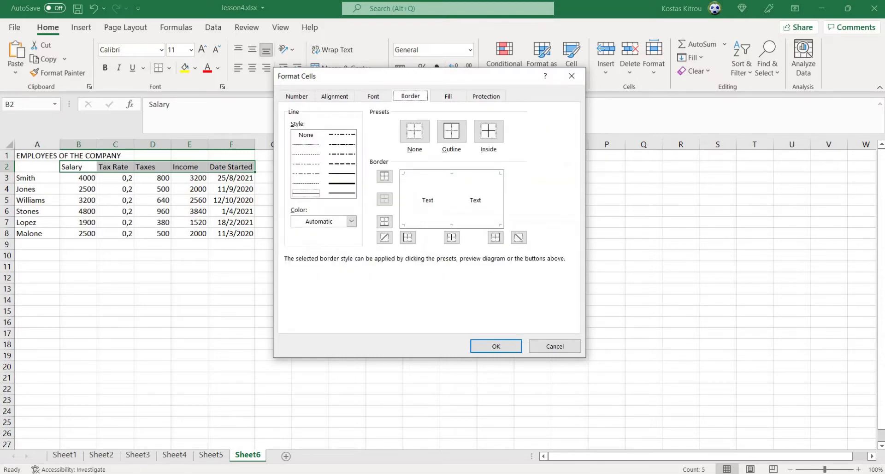
pyautogui.hotkey('ctrl', 'Tab')
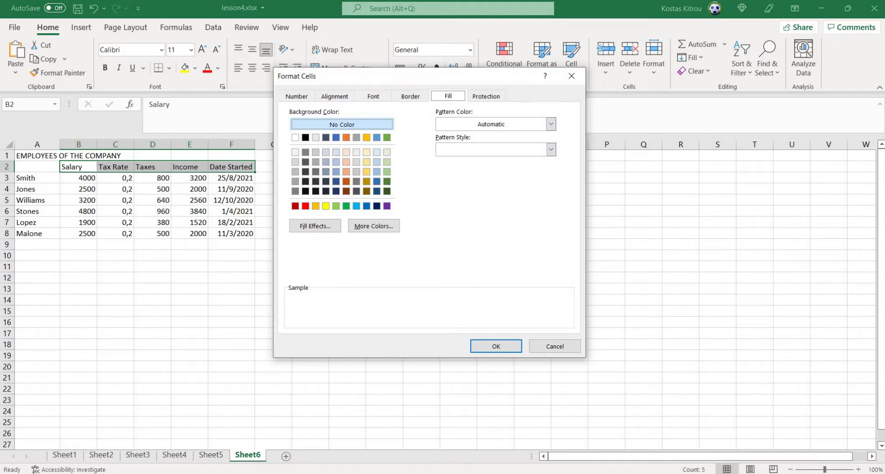
pyautogui.hotkey('ctrl', 'Tab')
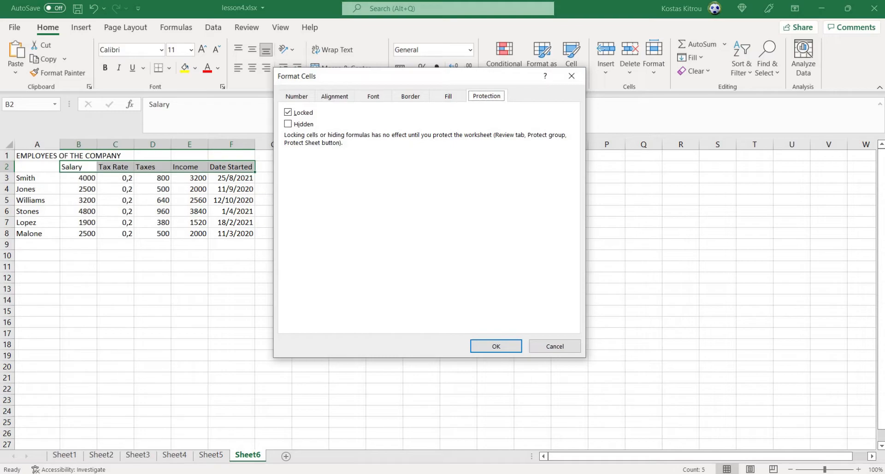
pyautogui.moveTo(313, 76); pyautogui.dragTo(331, 75)
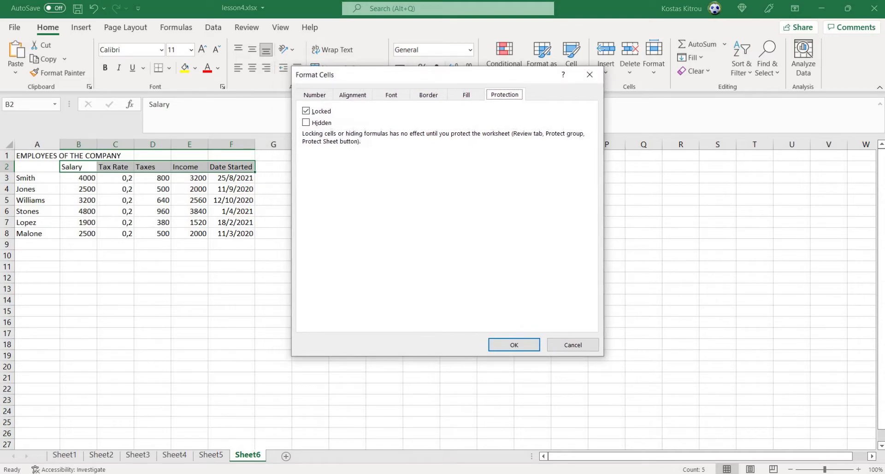
pyautogui.hotkey('ctrl', 'Tab')
pyautogui.hotkey('ctrl', 'Tab')
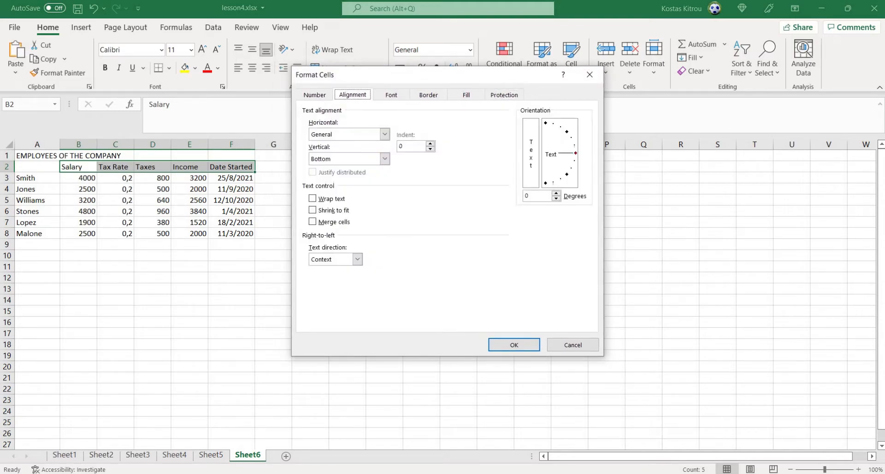
pyautogui.hotkey('ctrl', 'shift', 'Tab')
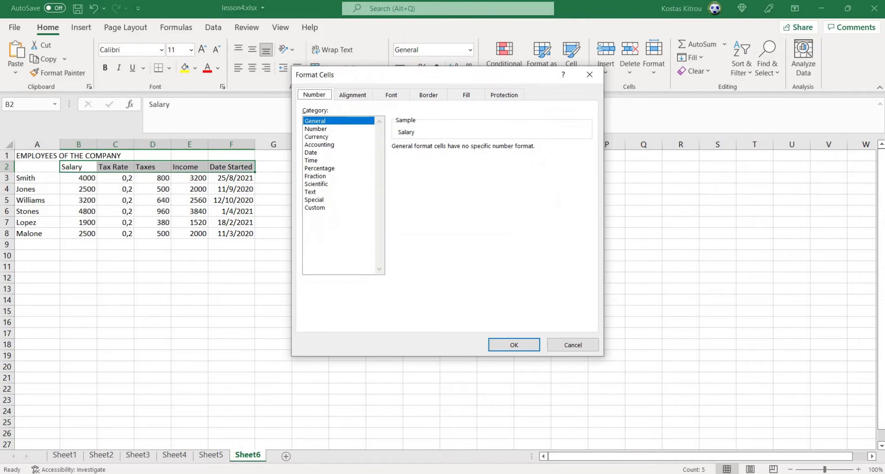
pyautogui.hotkey('ctrl', 'Tab')
pyautogui.hotkey('ctrl', 'Tab')
pyautogui.hotkey('ctrl', 'Tab')
pyautogui.hotkey('ctrl', 'Tab')
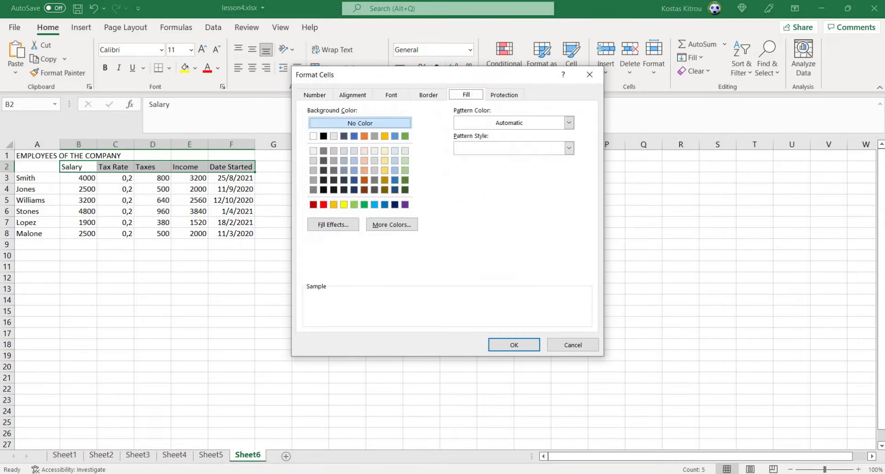
pyautogui.hotkey('ctrl', 'Tab')
pyautogui.hotkey('ctrl', 'Tab')
pyautogui.moveTo(428, 74); pyautogui.dragTo(463, 95)
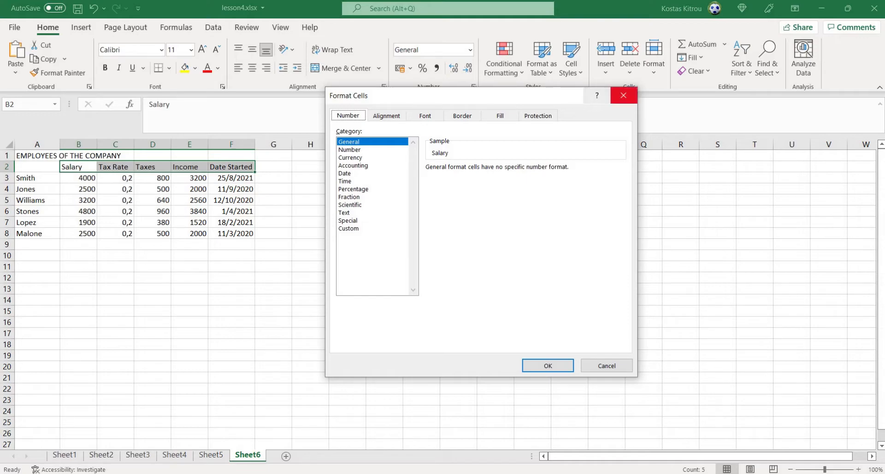
pyautogui.click(623, 95)
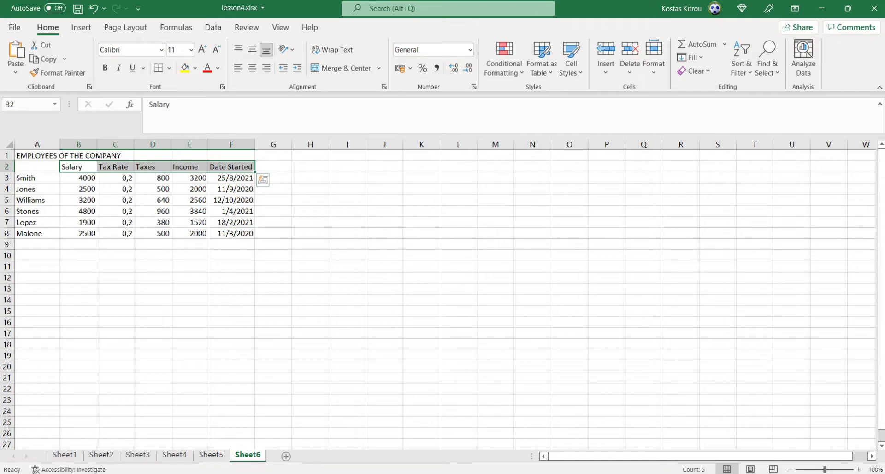
# Step: Set the font of the header cells B2:F2 to bold, size 14, in the cell formatting options
pyautogui.rightClick(152, 168)
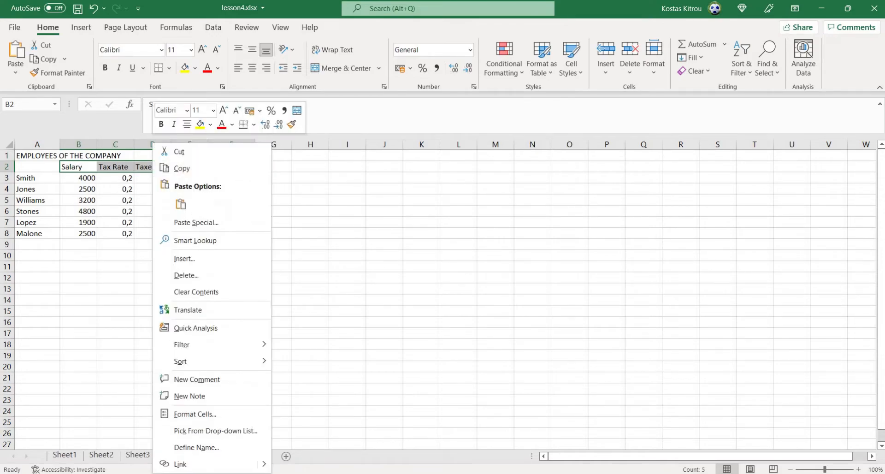
pyautogui.click(195, 414)
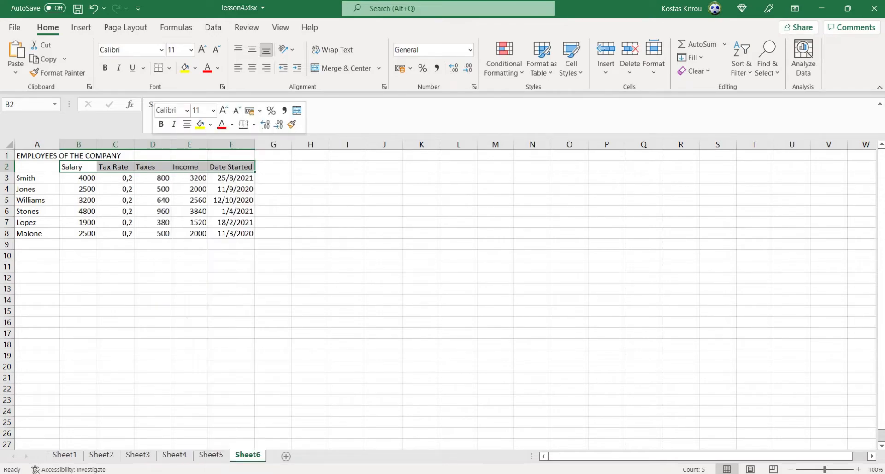
pyautogui.moveTo(139, 189); pyautogui.dragTo(350, 73)
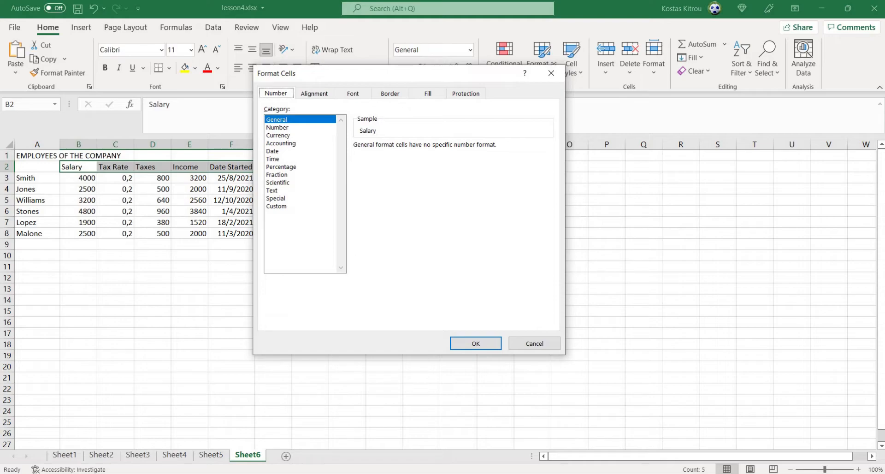
pyautogui.moveTo(350, 74); pyautogui.dragTo(596, 81)
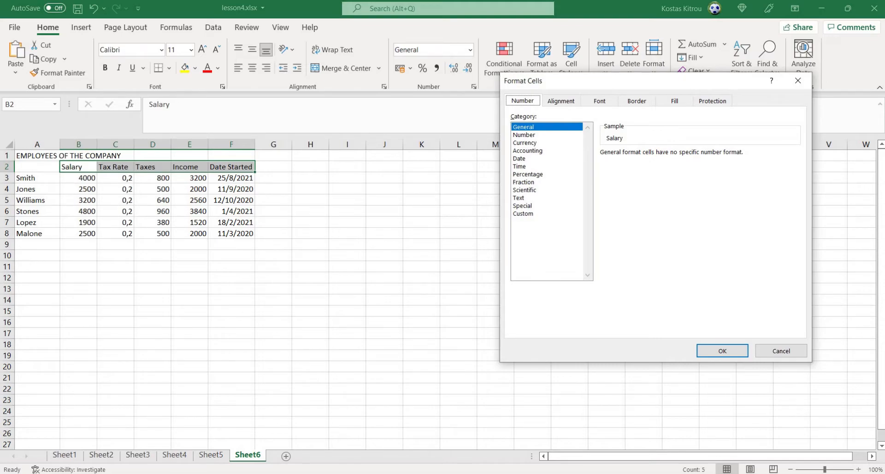
pyautogui.moveTo(641, 80); pyautogui.dragTo(470, 74)
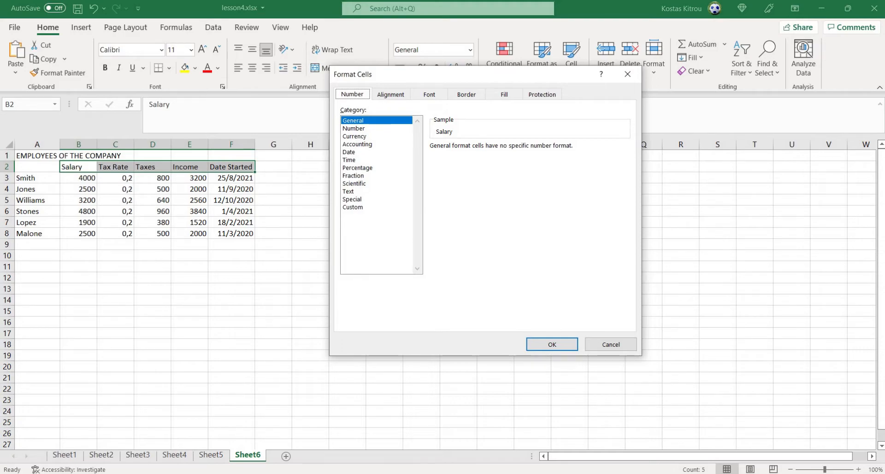
pyautogui.click(429, 95)
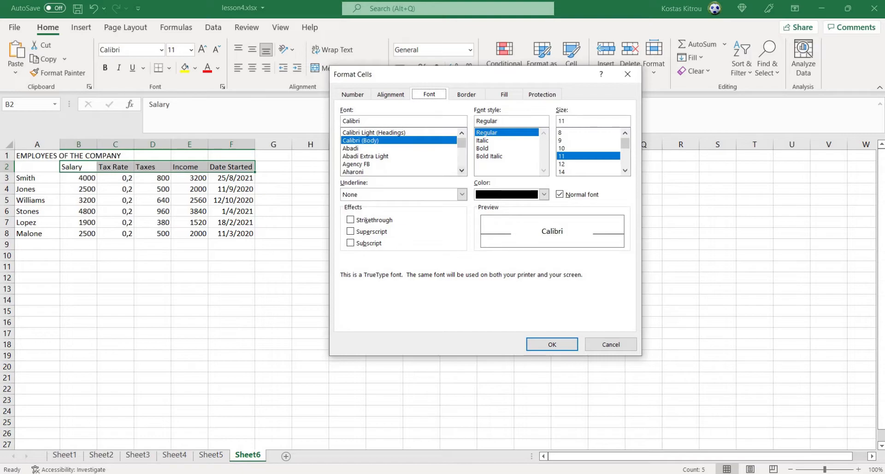
pyautogui.click(483, 148)
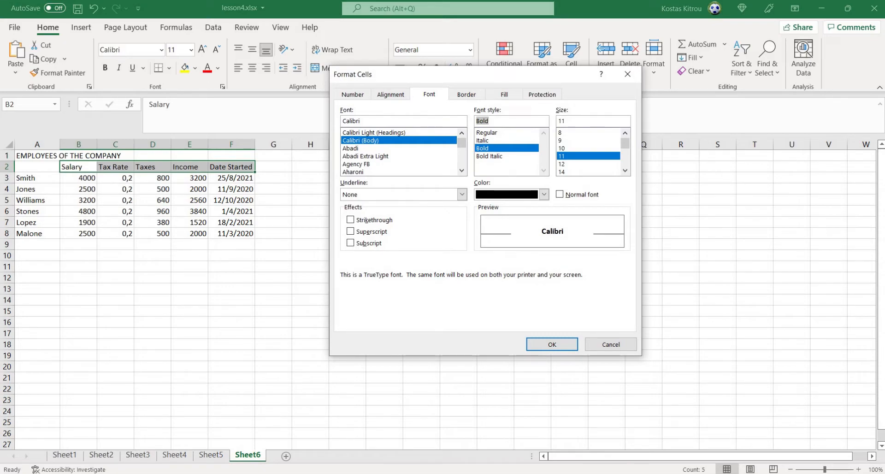
pyautogui.press('Tab')
pyautogui.write('14')
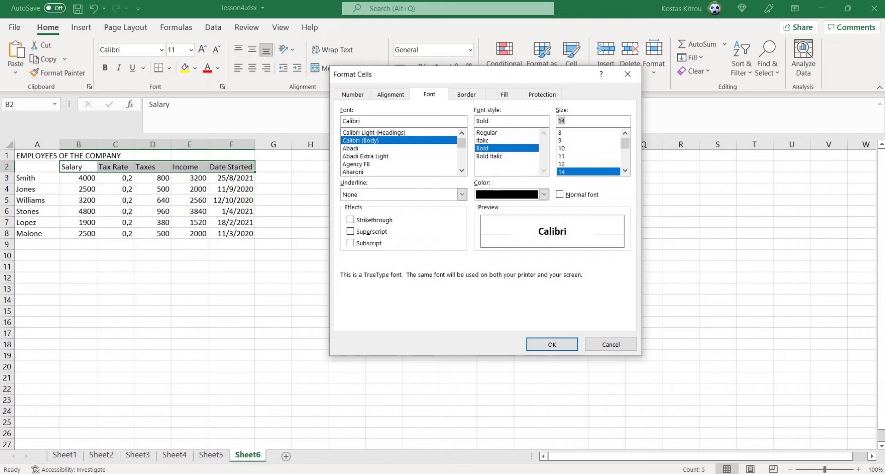
# Step: Give the header text a single underline and the standard dark red colour, and apply the formatting
pyautogui.click(461, 194)
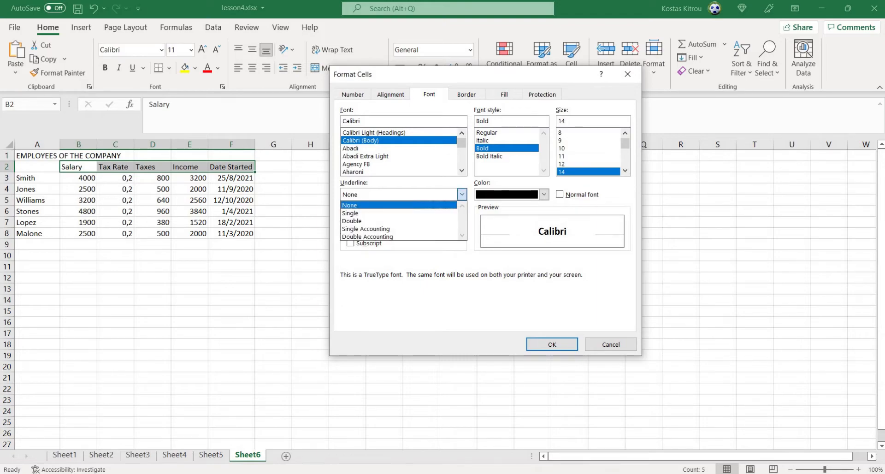
pyautogui.click(351, 213)
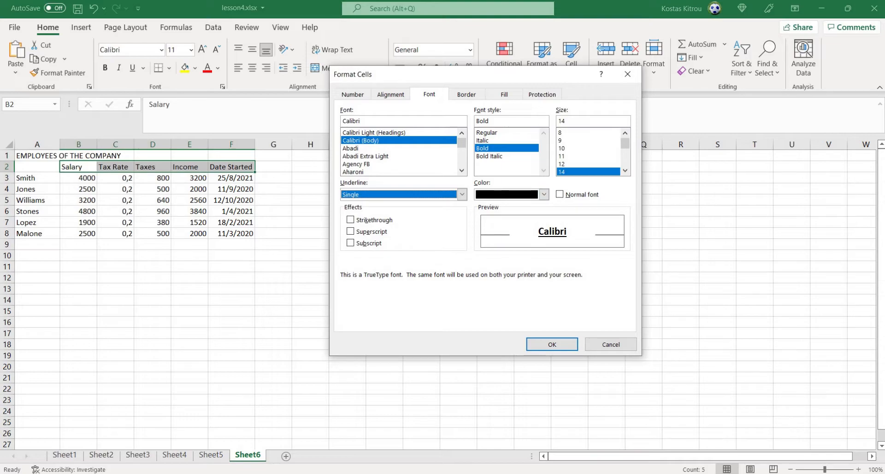
pyautogui.click(544, 194)
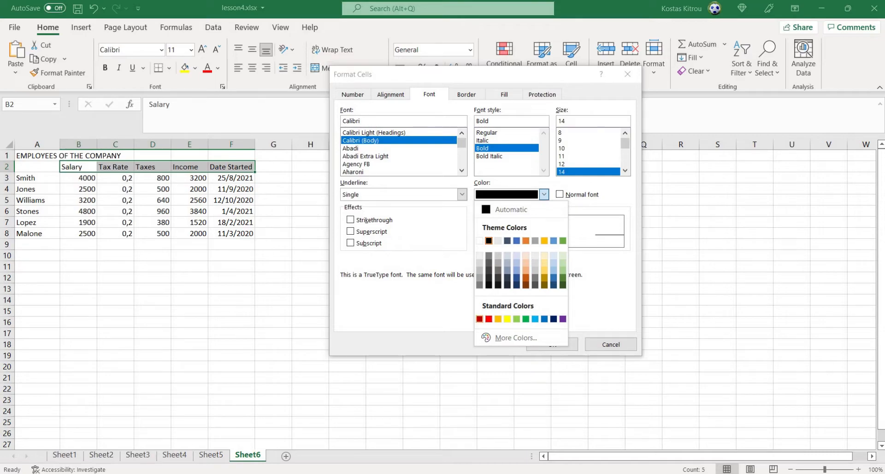
pyautogui.click(479, 318)
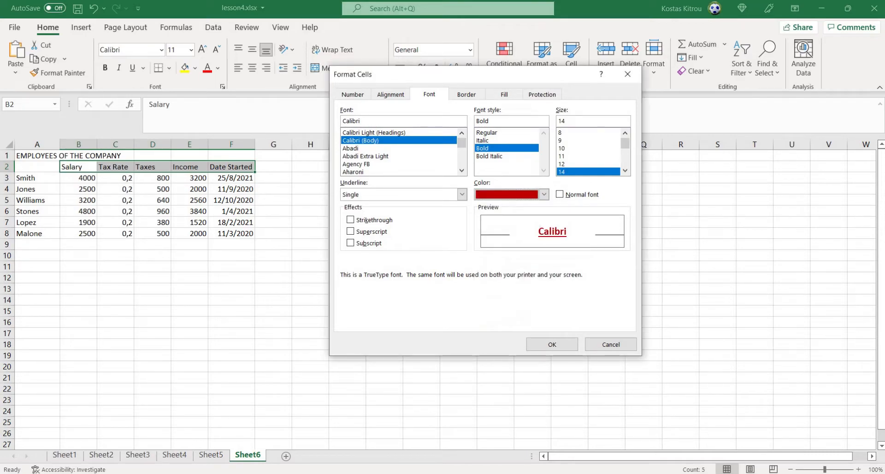
pyautogui.click(551, 343)
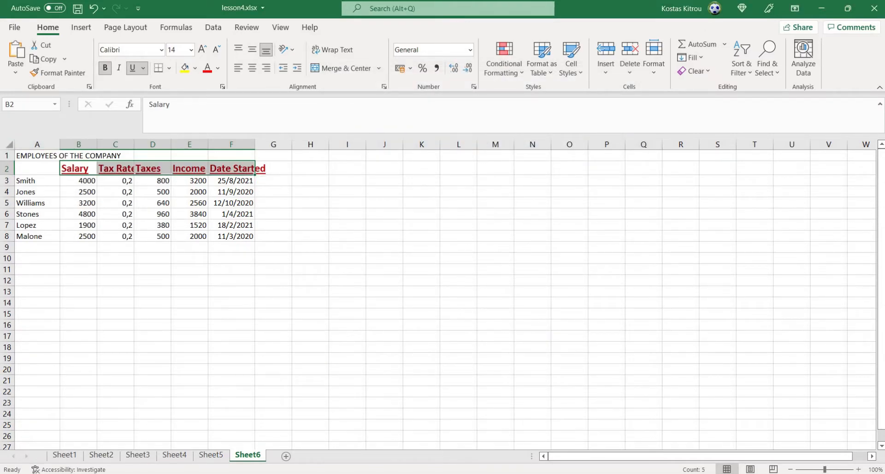
# Step: Auto-fit the width of all columns in the sheet to their contents
pyautogui.click(8, 144)
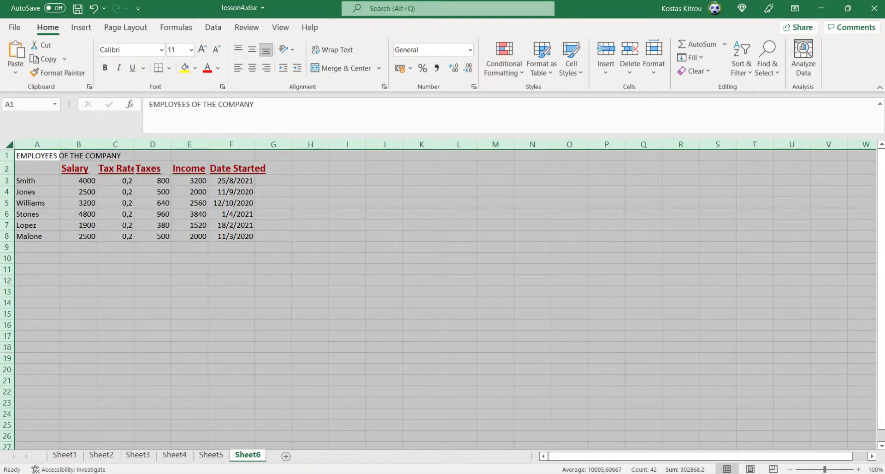
pyautogui.doubleClick(60, 144)
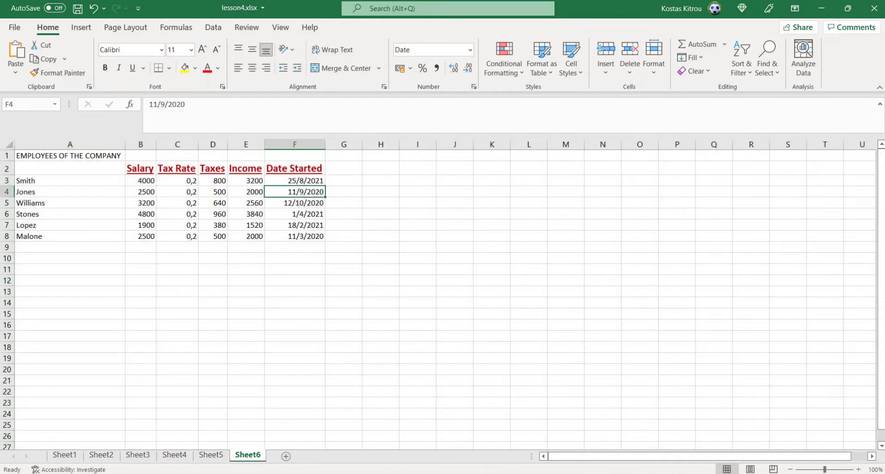
pyautogui.click(141, 168)
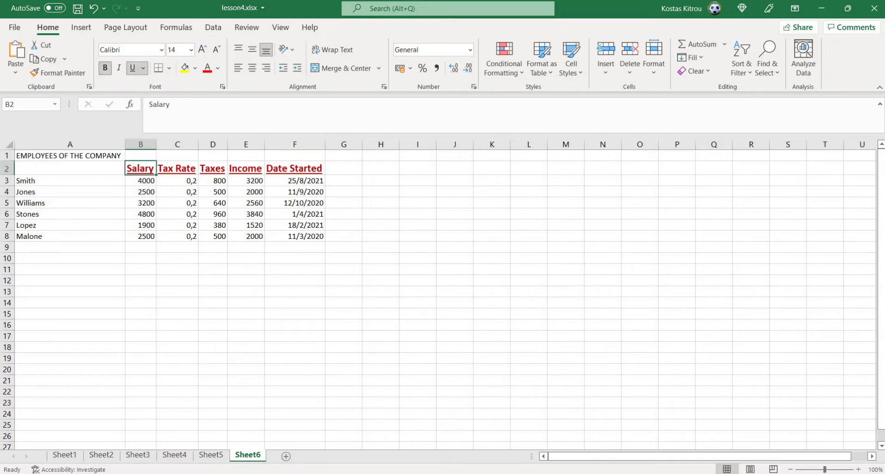
pyautogui.click(343, 235)
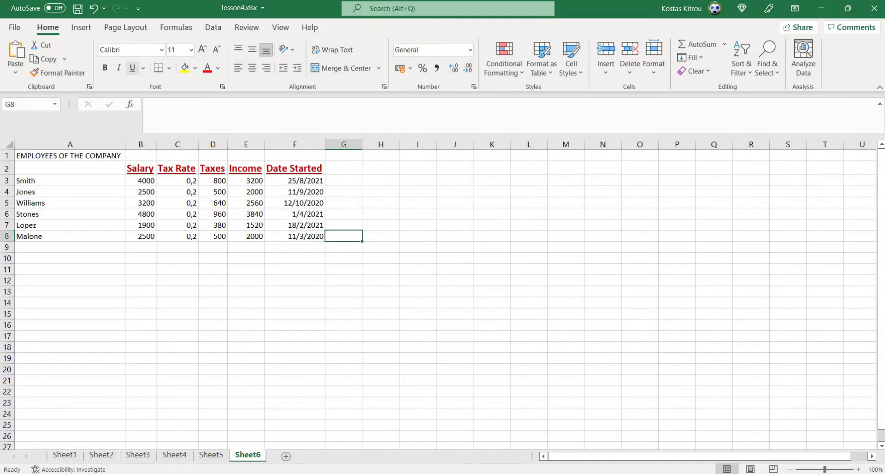
# Step: Undo the column width adjustment and the font formatting of the header cells
pyautogui.hotkey('ctrl', 'z')
pyautogui.hotkey('ctrl', 'z')
pyautogui.hotkey('ctrl', 'z')
pyautogui.hotkey('ctrl', 'z')
pyautogui.hotkey('ctrl', 'z')
pyautogui.hotkey('ctrl', 'z')
pyautogui.hotkey('ctrl', 'z')
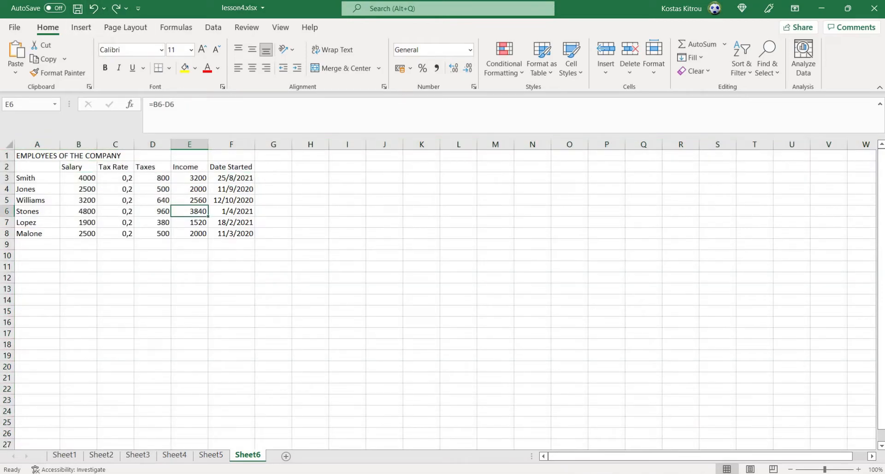
# Step: Make the header cells B2:F2 bold, underlined, standard dark red and size 14 with the quick font commands
pyautogui.moveTo(78, 167); pyautogui.dragTo(232, 167)
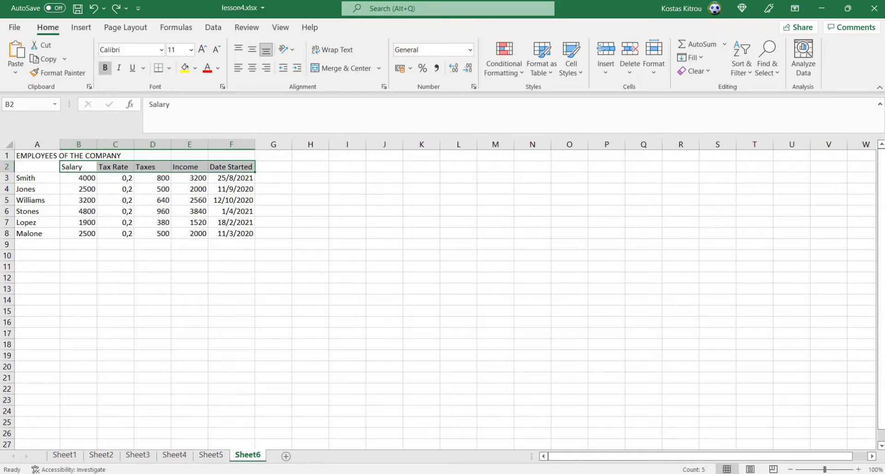
pyautogui.click(105, 68)
pyautogui.click(132, 68)
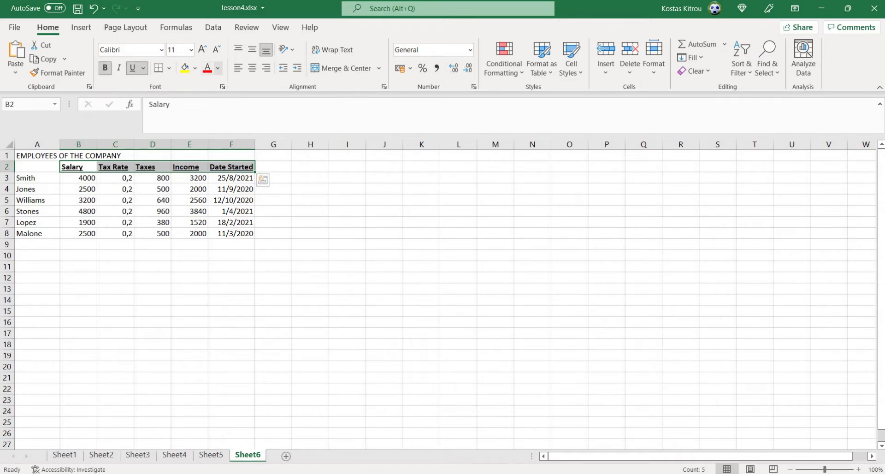
pyautogui.click(217, 67)
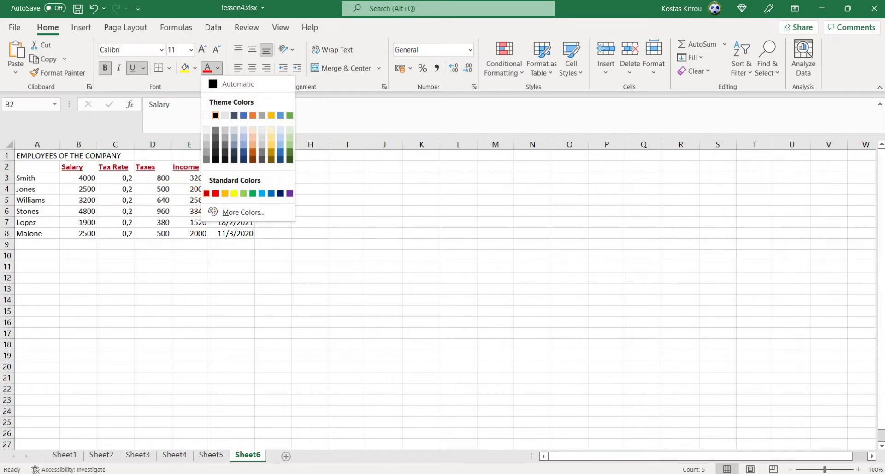
pyautogui.click(207, 193)
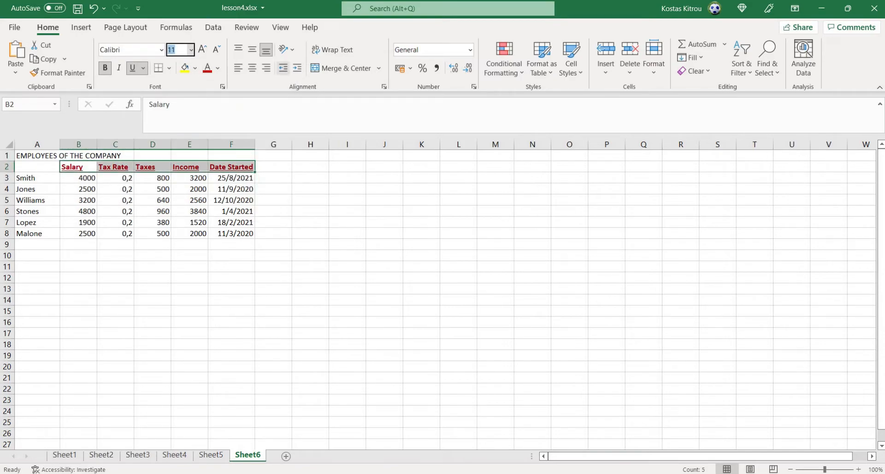
pyautogui.write('14')
pyautogui.press('Return')
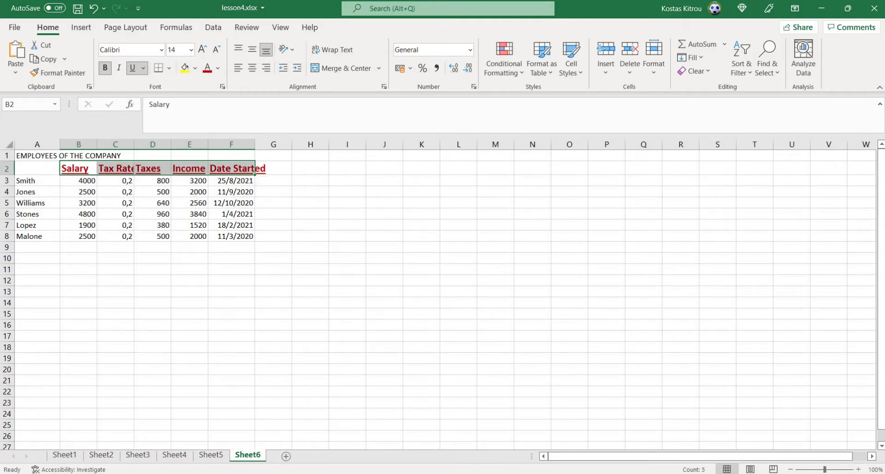
# Step: Auto-fit all columns in the sheet, and narrow them together to one equal width about that of the short title overflow
pyautogui.click(8, 144)
pyautogui.doubleClick(60, 144)
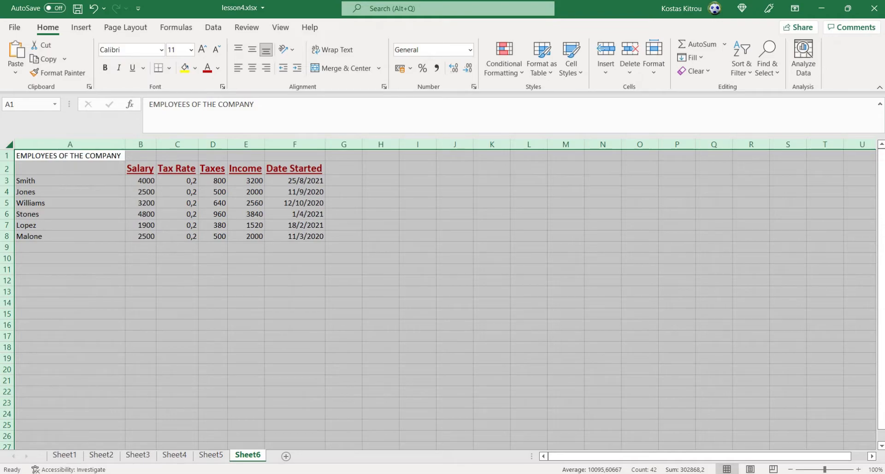
pyautogui.moveTo(125, 144); pyautogui.dragTo(71, 144)
pyautogui.moveTo(325, 313); pyautogui.dragTo(325, 303)
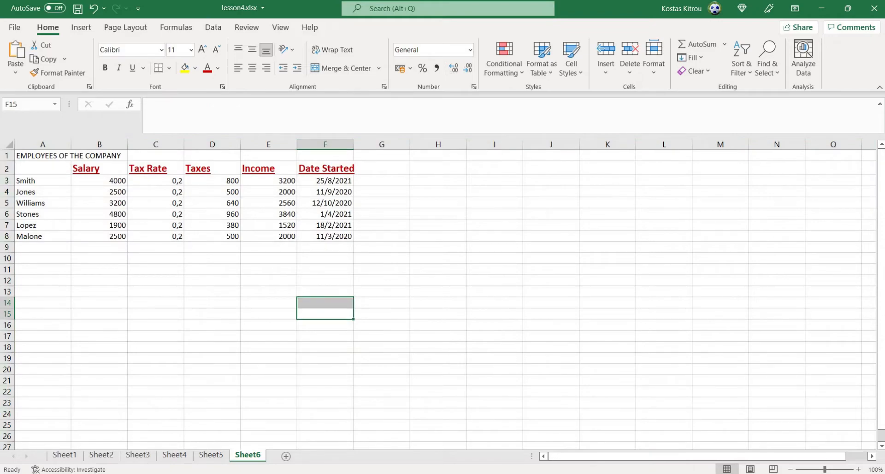
pyautogui.click(268, 269)
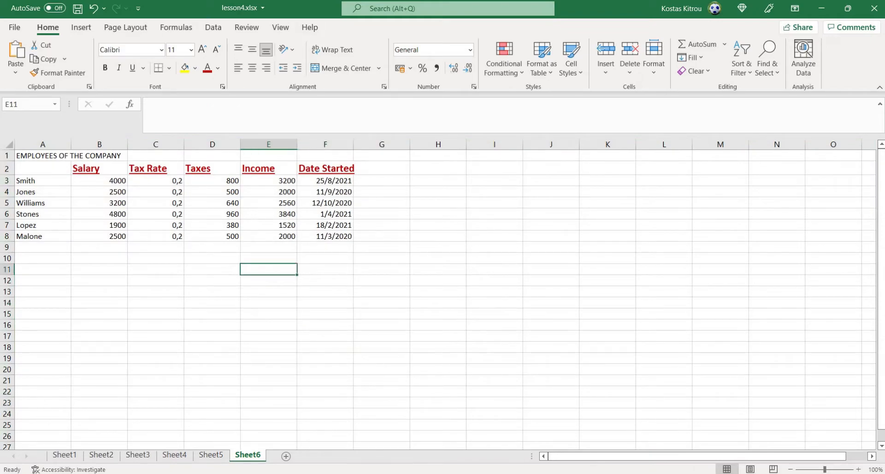
# Step: Set all columns in the sheet to one equal, wider width that leaves extra room around every header
pyautogui.click(10, 144)
pyautogui.moveTo(71, 144); pyautogui.dragTo(71, 144)
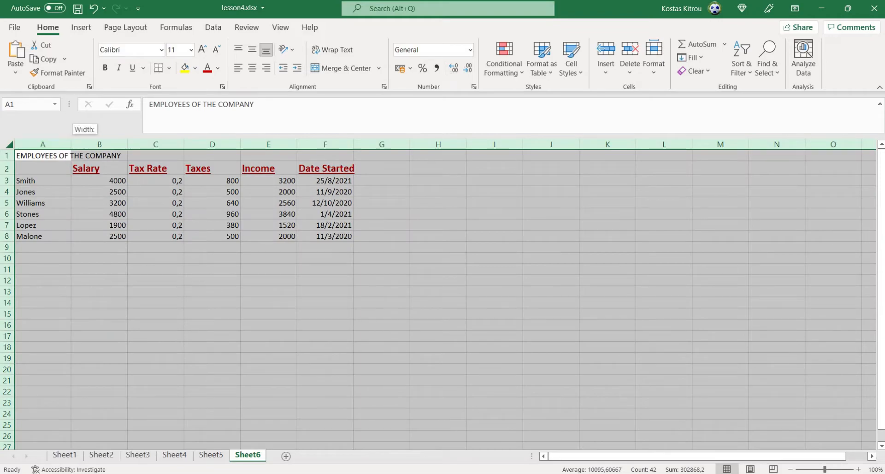
pyautogui.doubleClick(71, 144)
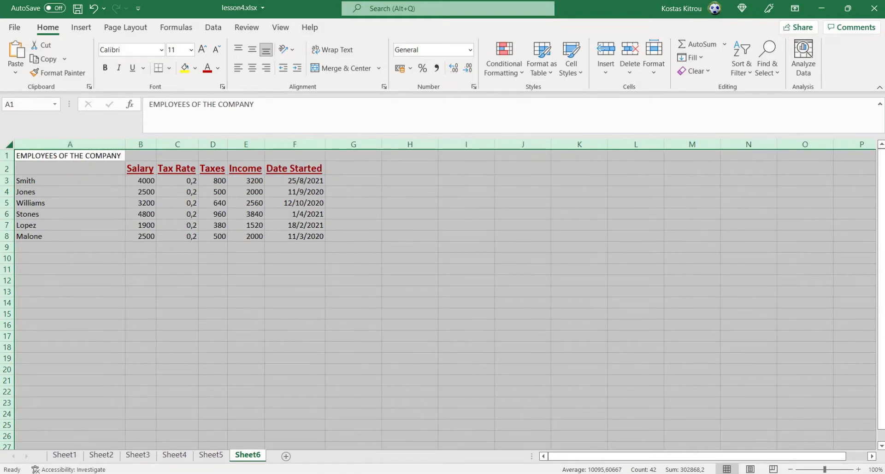
pyautogui.moveTo(125, 144); pyautogui.dragTo(100, 144)
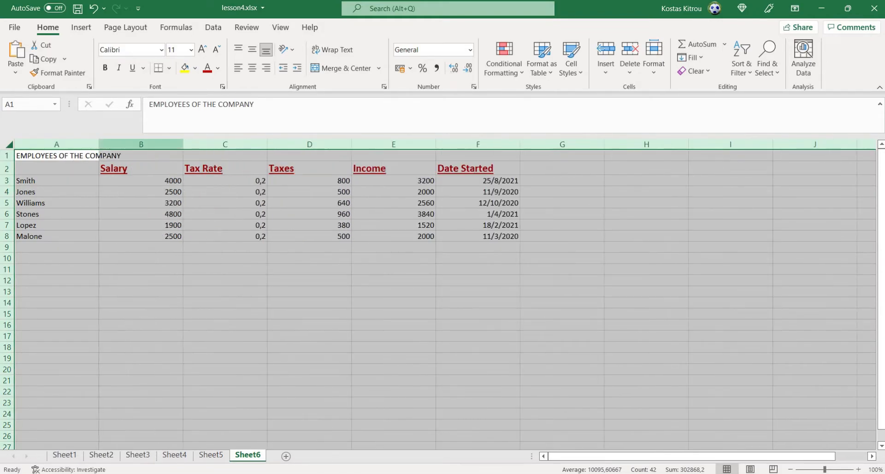
pyautogui.click(225, 203)
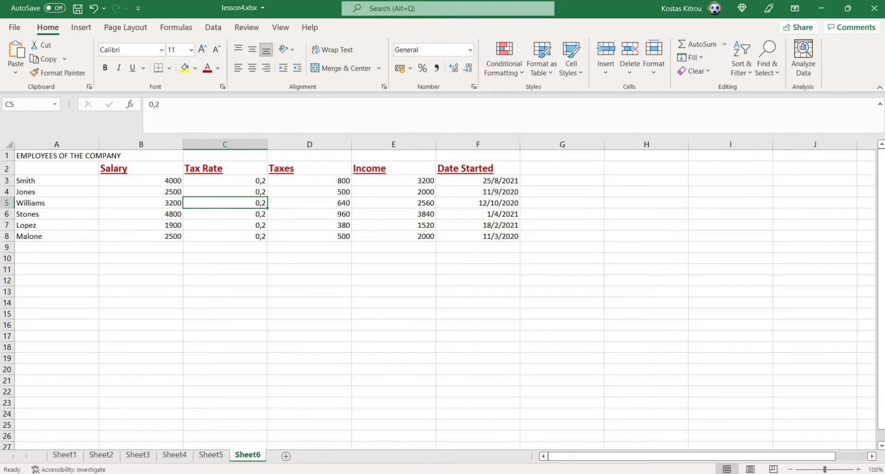
# Step: Format the salary values in B3:B8 as Number with 1 decimal place and the 1000 separator
pyautogui.click(141, 180)
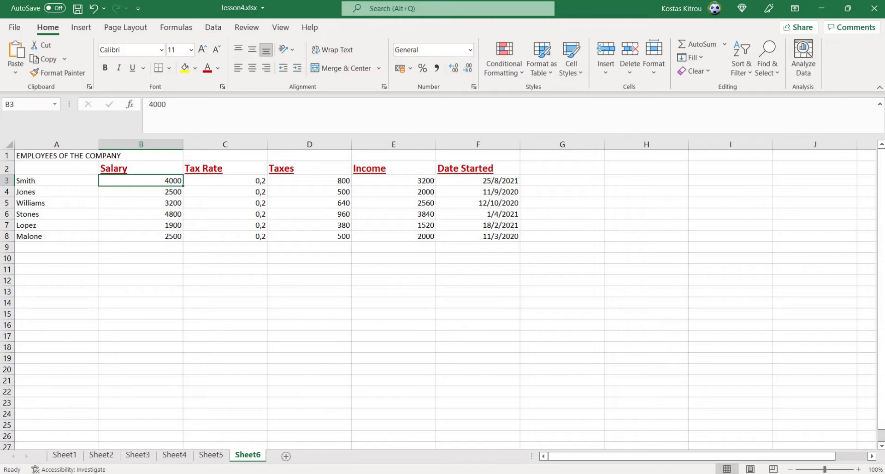
pyautogui.hotkey('shift', 'Down')
pyautogui.hotkey('shift', 'Down')
pyautogui.hotkey('shift', 'Down')
pyautogui.hotkey('shift', 'Down')
pyautogui.hotkey('shift', 'Down')
pyautogui.hotkey('shift', 'Down')
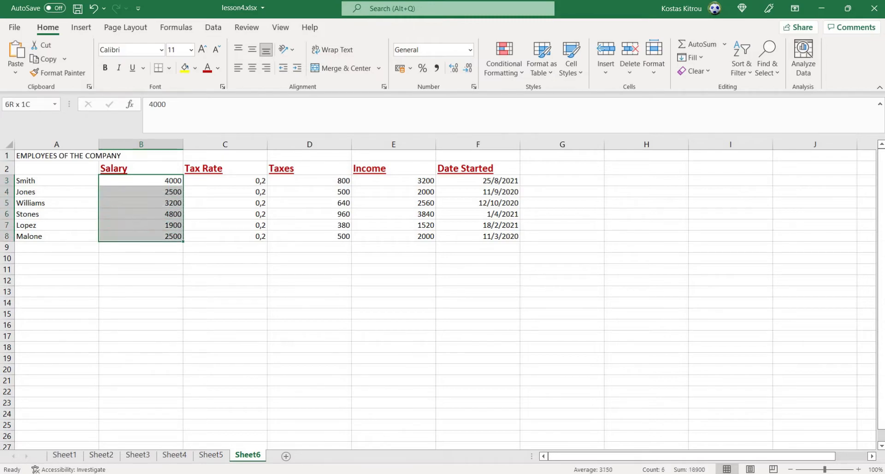
pyautogui.hotkey('shift', 'Up')
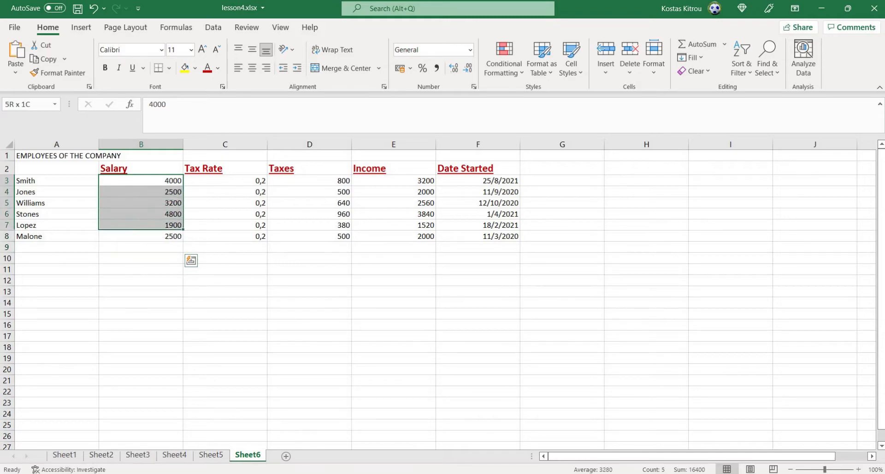
pyautogui.rightClick(137, 209)
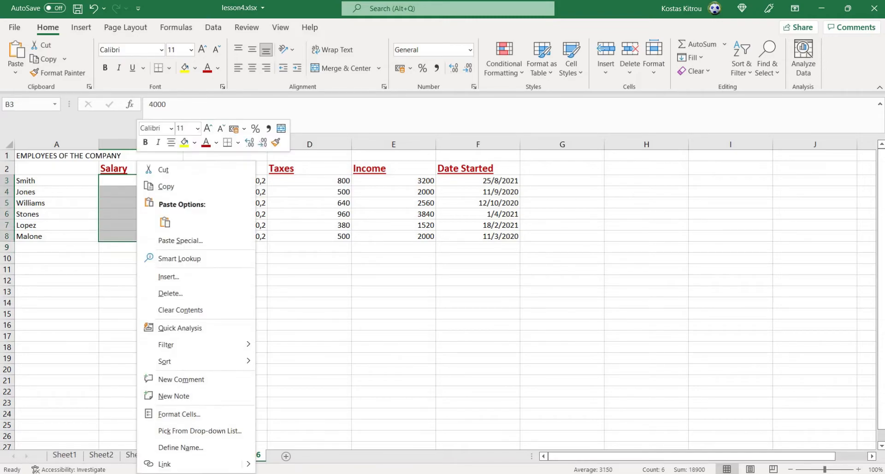
pyautogui.click(178, 413)
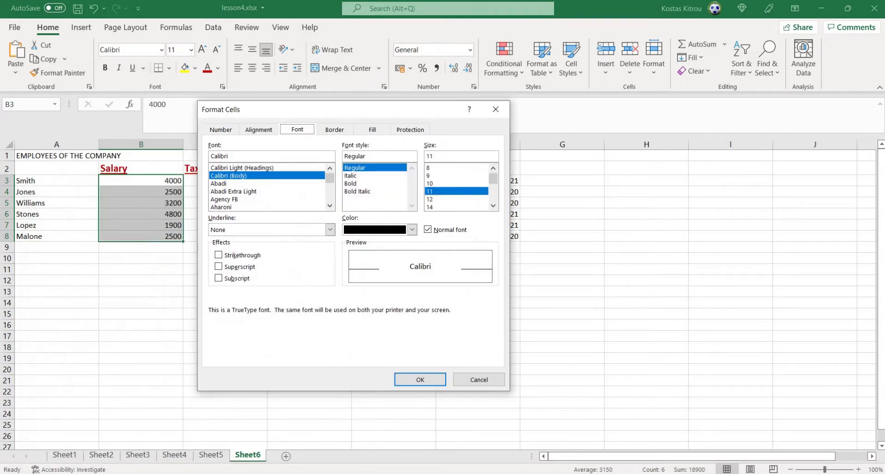
pyautogui.click(221, 129)
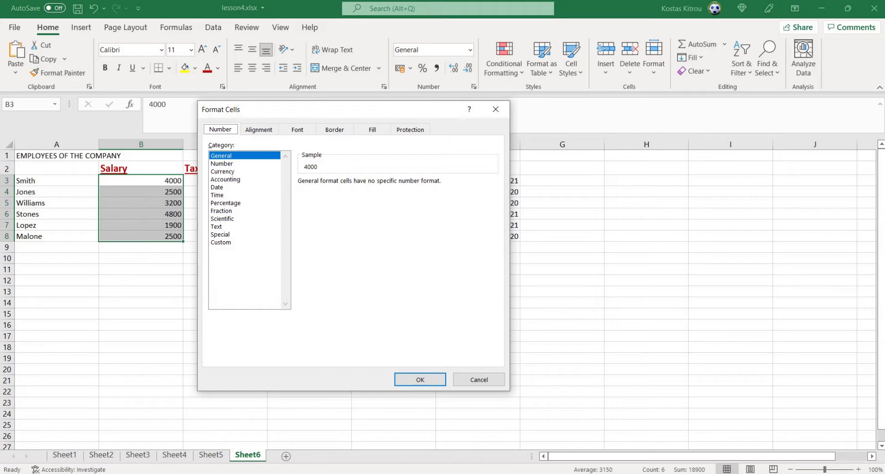
pyautogui.click(222, 163)
pyautogui.moveTo(341, 109); pyautogui.dragTo(444, 100)
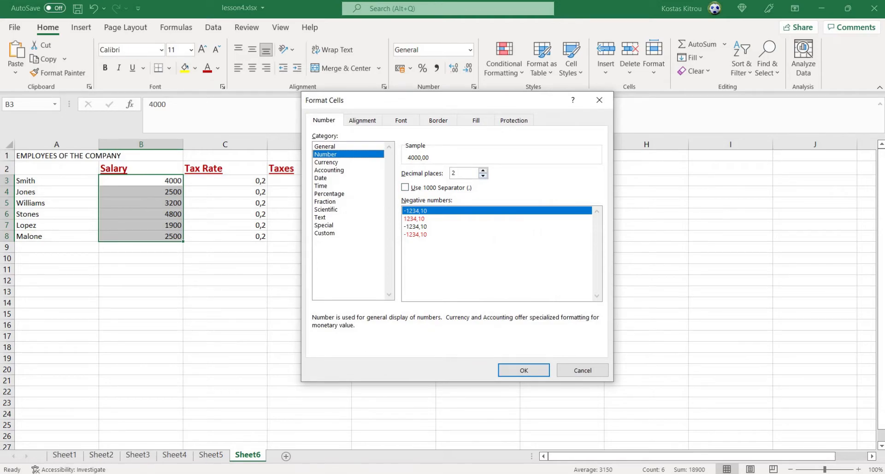
pyautogui.click(482, 176)
pyautogui.hotkey('alt', 'u')
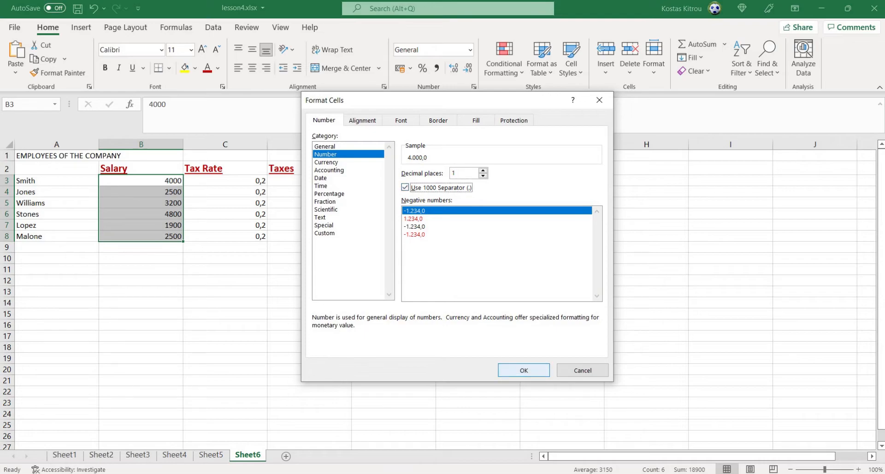
pyautogui.press('Return')
pyautogui.click(141, 224)
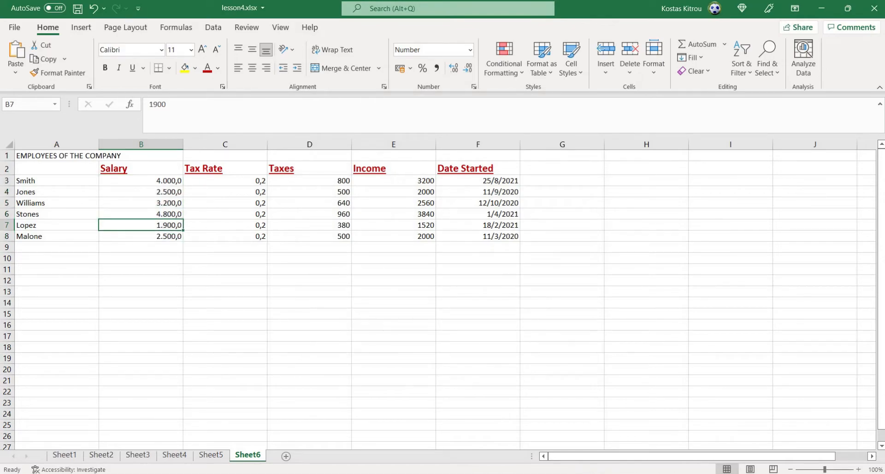
# Step: Change the number format of the salary values in B3:B8 to Currency with the € symbol
pyautogui.click(141, 181)
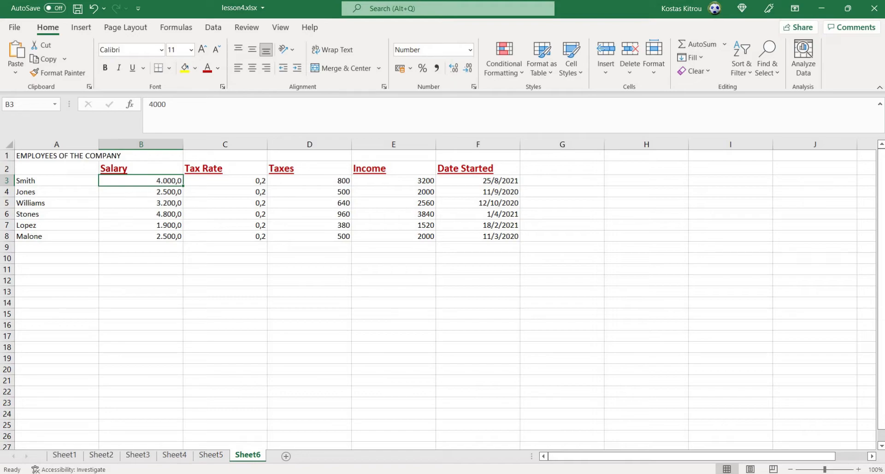
pyautogui.moveTo(141, 180); pyautogui.dragTo(141, 237)
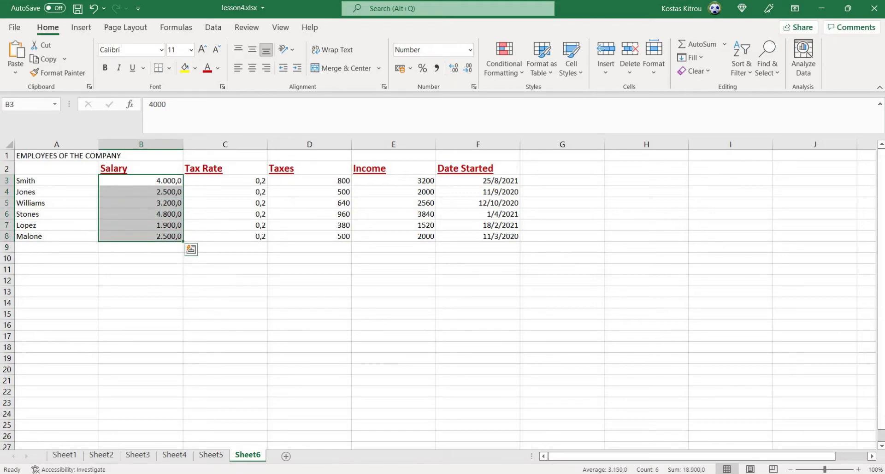
pyautogui.rightClick(146, 236)
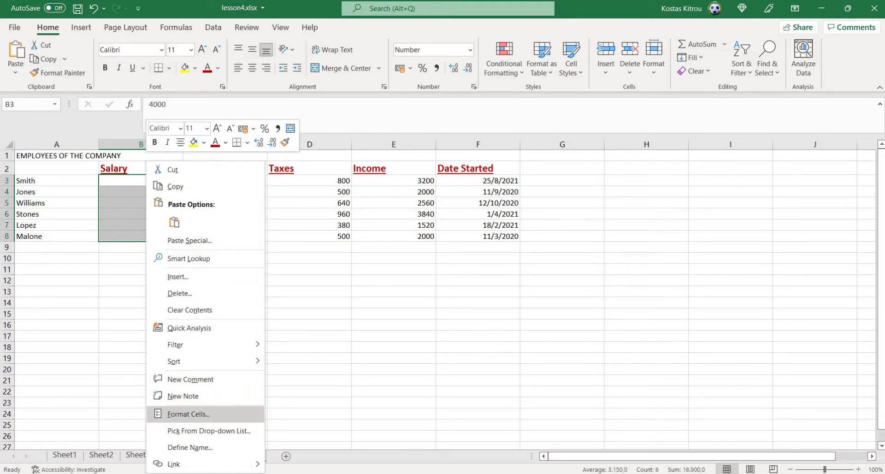
pyautogui.click(189, 414)
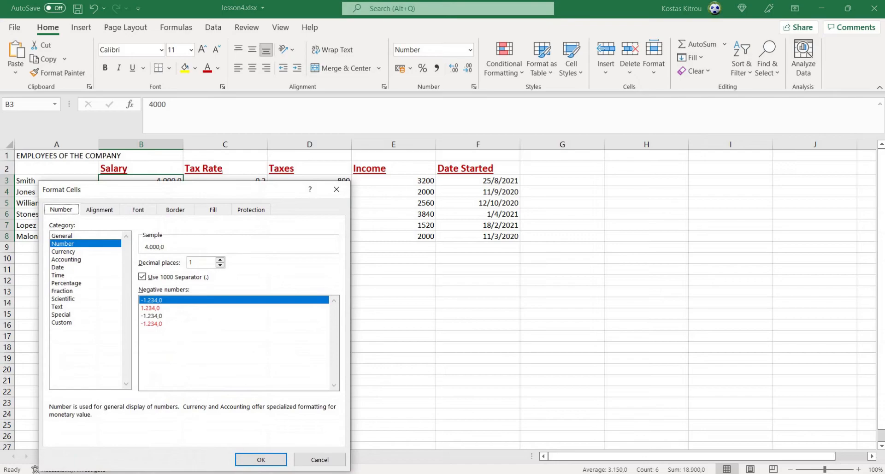
pyautogui.click(64, 252)
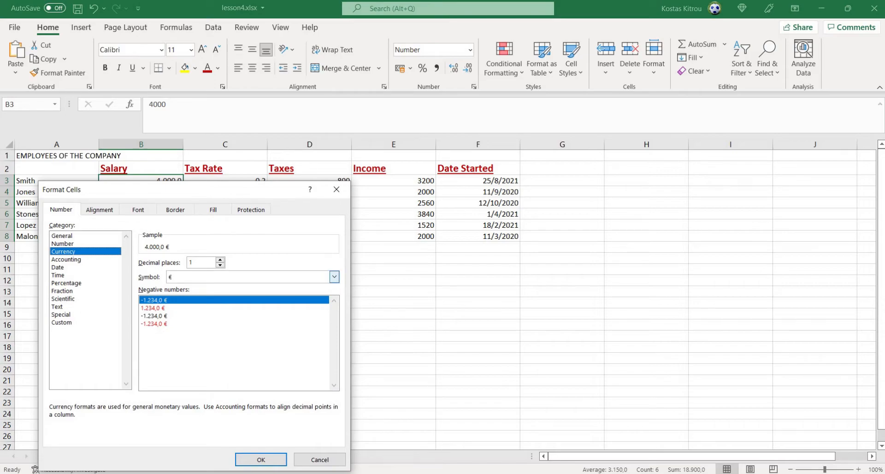
pyautogui.click(334, 276)
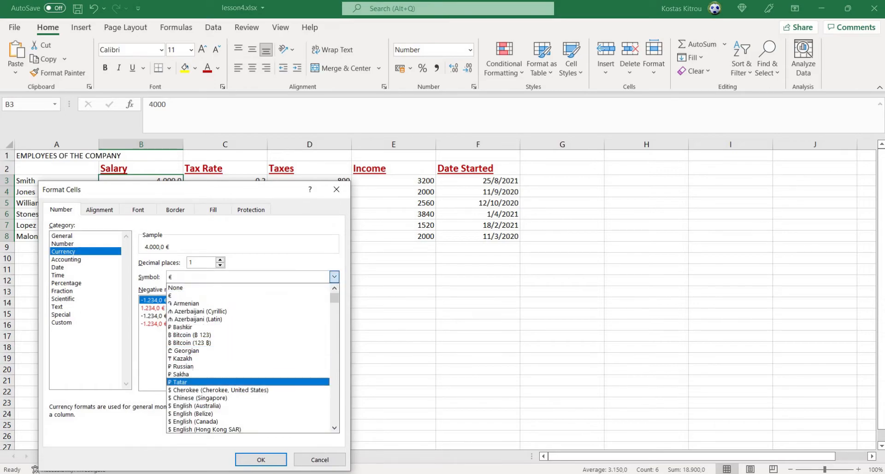
pyautogui.scroll(-2, 207, 368)
pyautogui.scroll(-16, 208, 382)
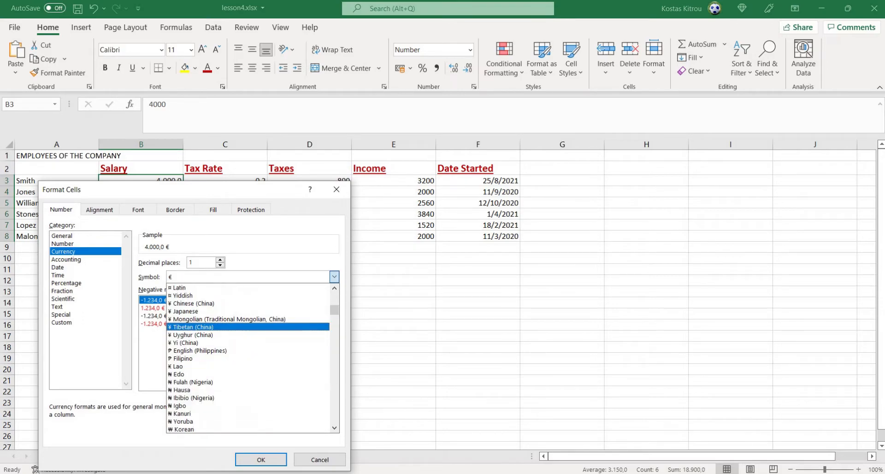
pyautogui.scroll(8, 207, 382)
pyautogui.scroll(6, 208, 382)
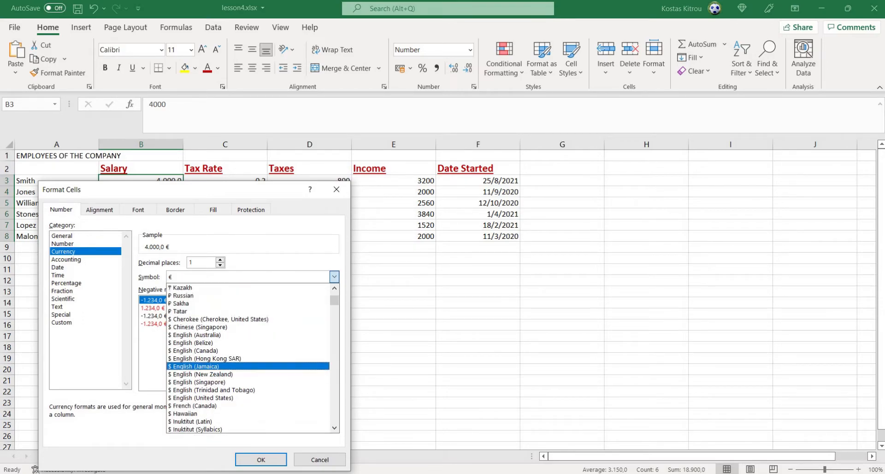
pyautogui.click(208, 296)
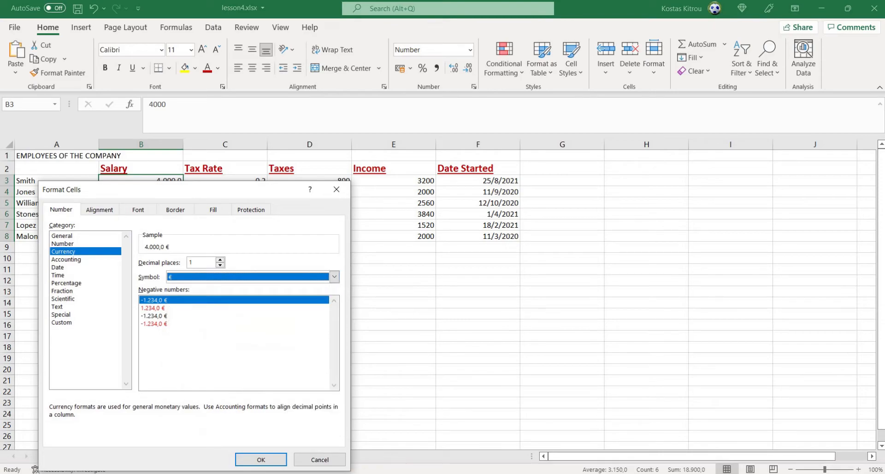
pyautogui.click(261, 459)
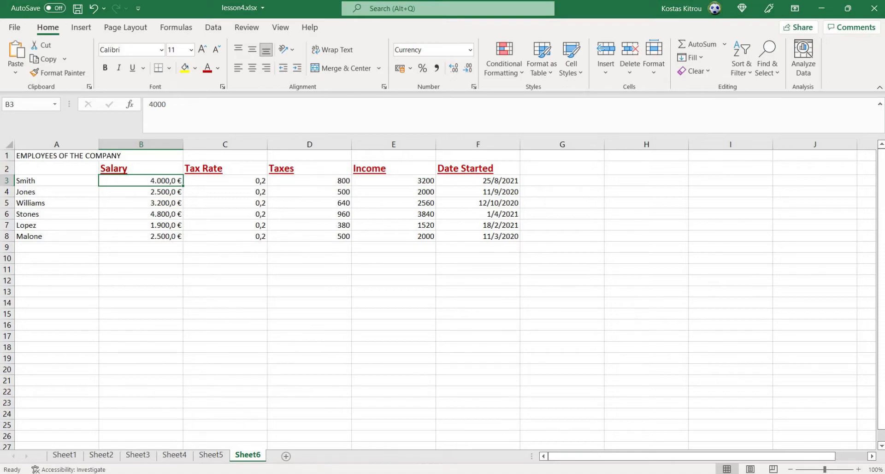
pyautogui.click(225, 181)
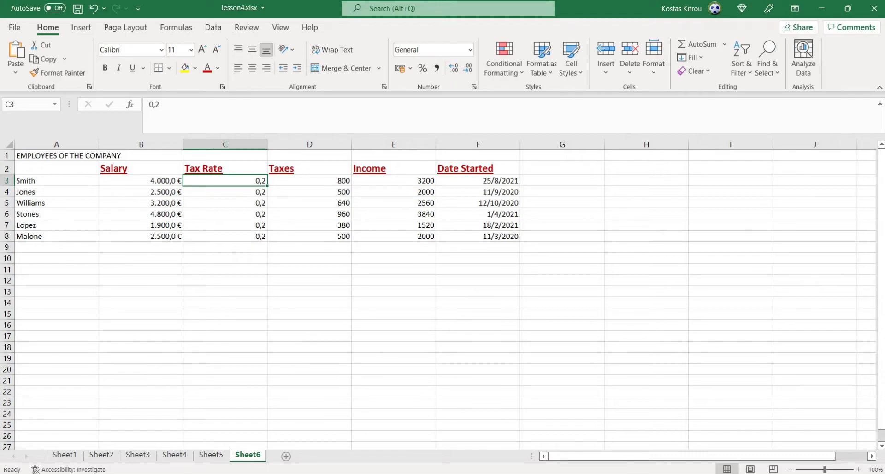
pyautogui.click(141, 181)
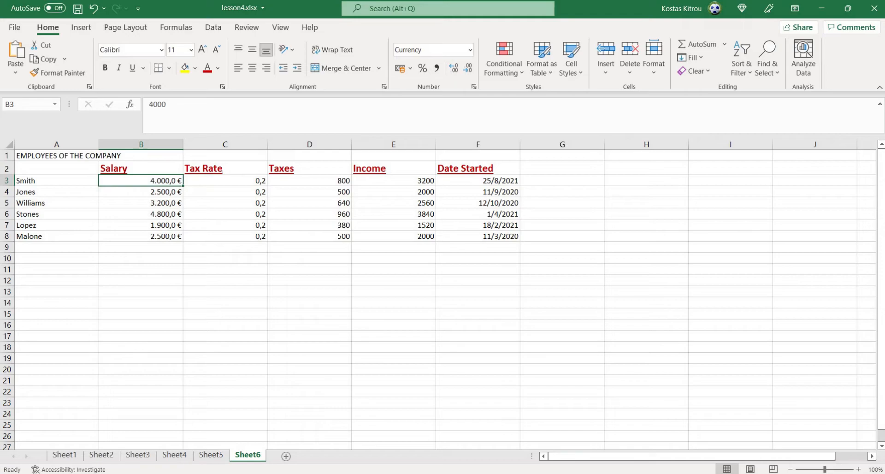
pyautogui.click(224, 181)
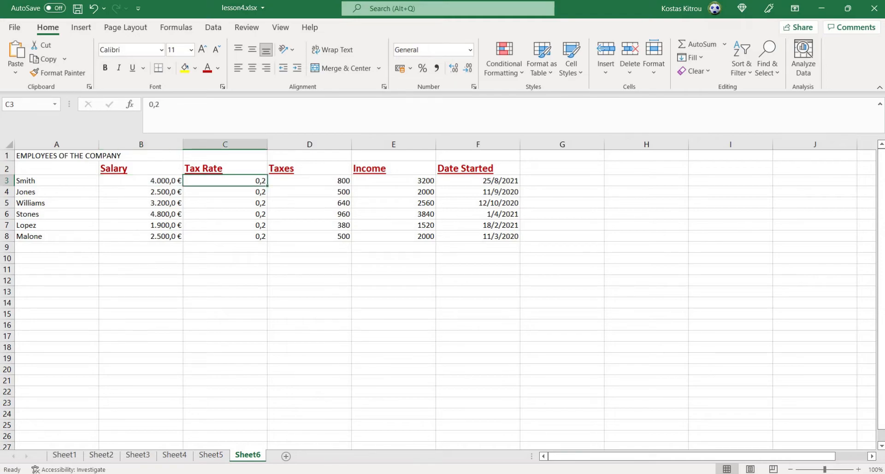
pyautogui.click(310, 180)
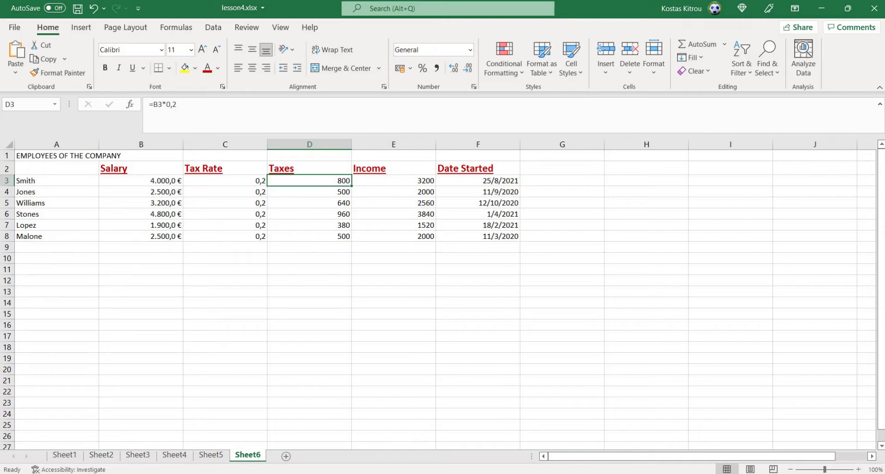
# Step: Format the tax rate values in C3:C8 as Percentage with 0 decimal places
pyautogui.moveTo(224, 180); pyautogui.dragTo(225, 236)
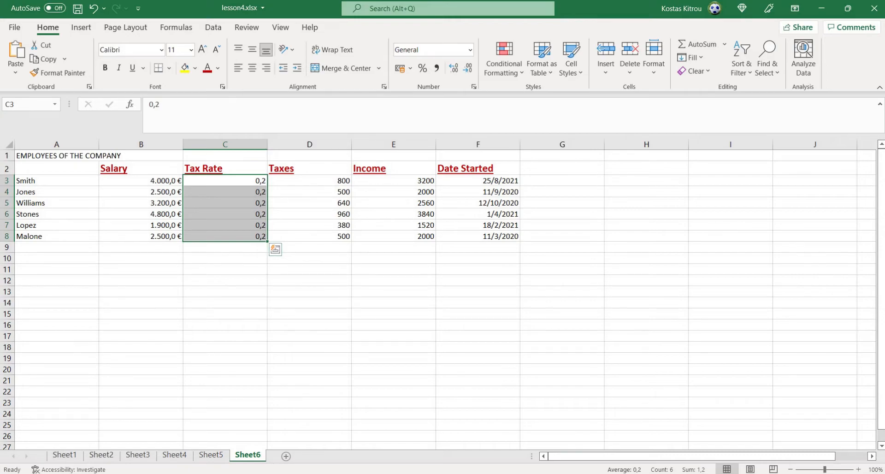
pyautogui.click(224, 258)
pyautogui.moveTo(225, 181); pyautogui.dragTo(225, 236)
pyautogui.moveTo(222, 180); pyautogui.dragTo(222, 235)
pyautogui.rightClick(222, 235)
pyautogui.click(264, 414)
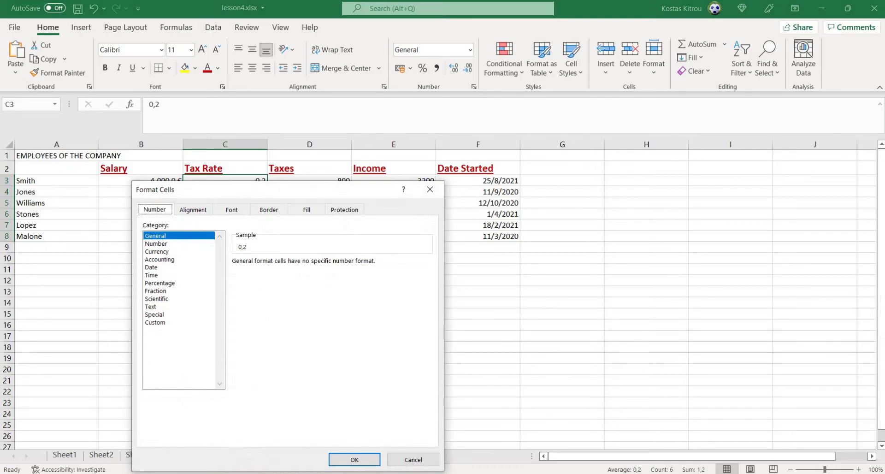
pyautogui.click(160, 283)
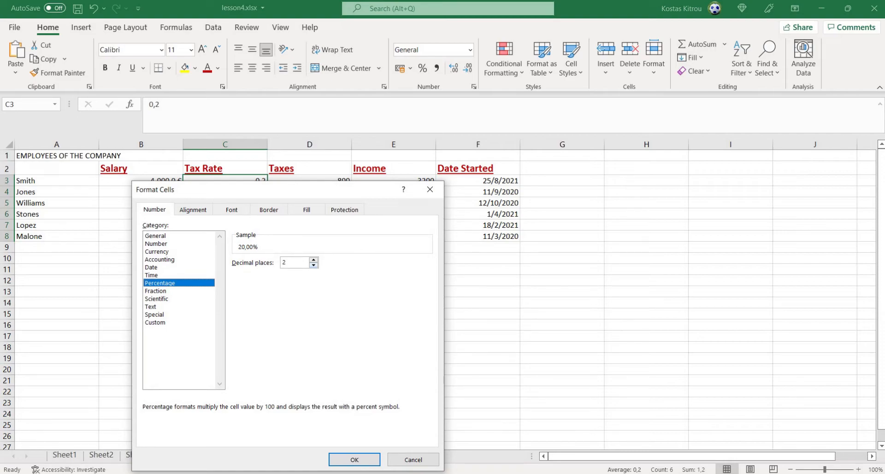
pyautogui.doubleClick(285, 262)
pyautogui.write('0')
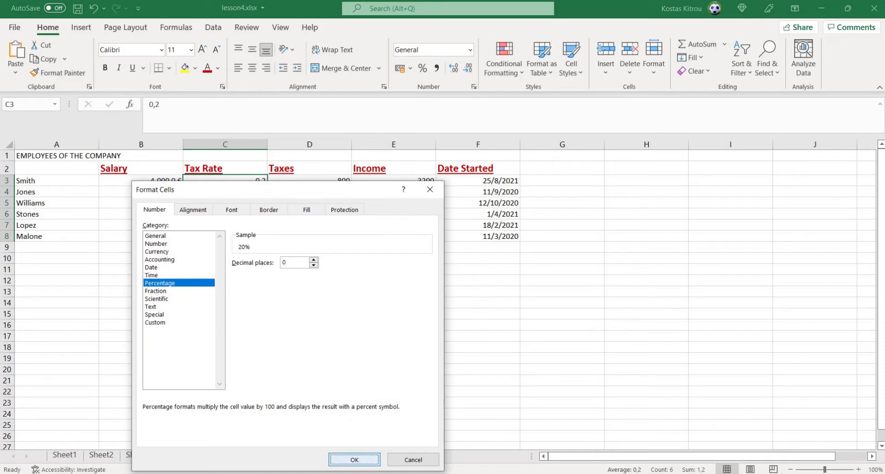
pyautogui.press('Return')
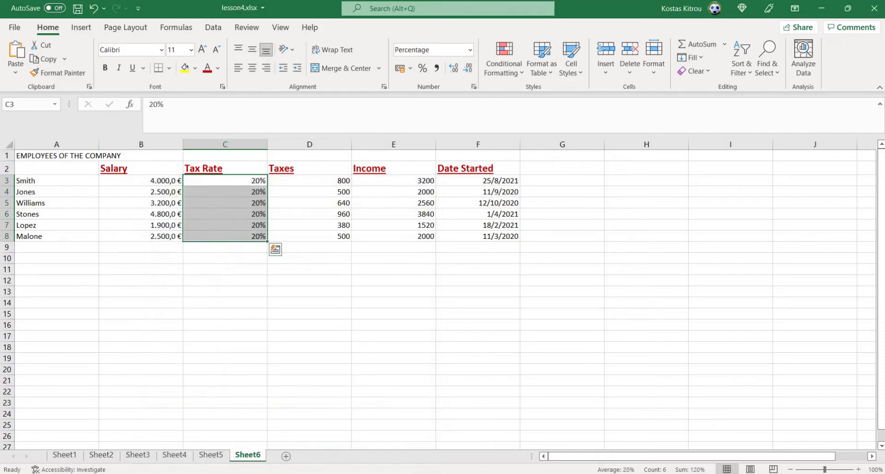
# Step: Format the taxes and income values in D3:E8 as Currency with 1 decimal place and the € symbol
pyautogui.click(309, 180)
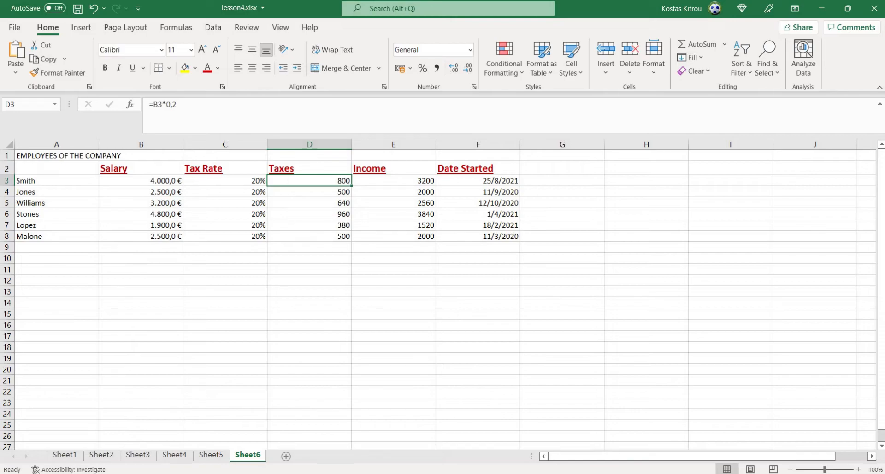
pyautogui.moveTo(309, 181); pyautogui.dragTo(309, 237)
pyautogui.click(393, 192)
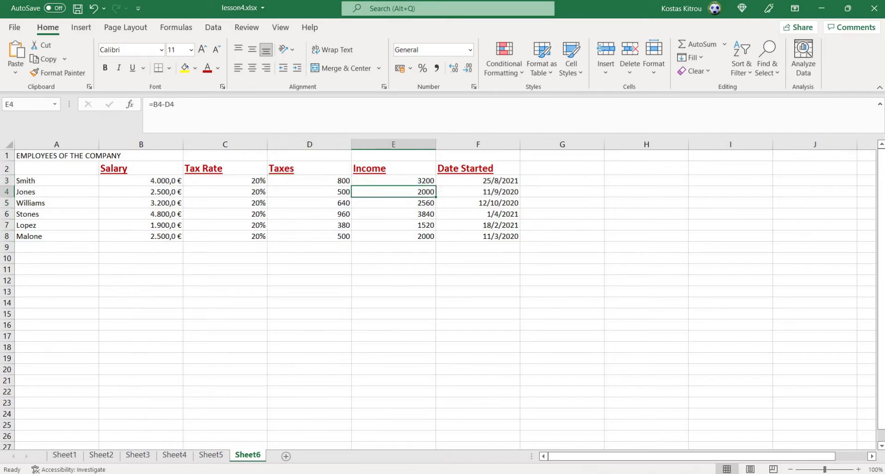
pyautogui.moveTo(310, 180); pyautogui.dragTo(388, 236)
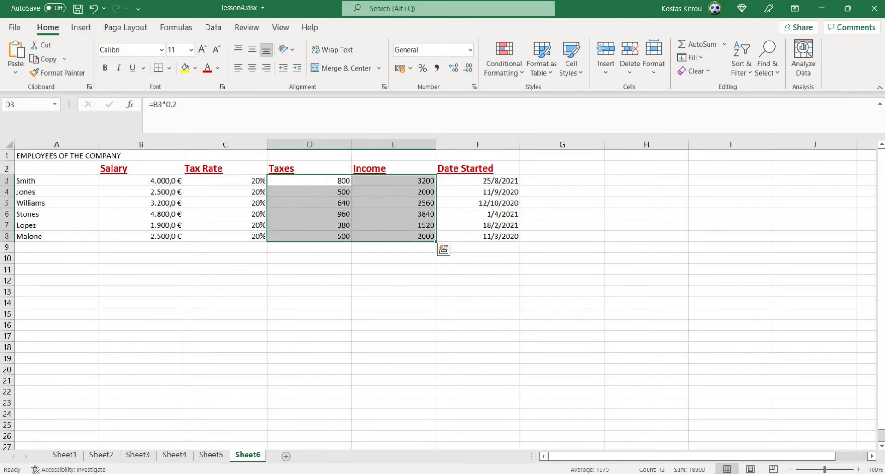
pyautogui.rightClick(389, 236)
pyautogui.click(431, 414)
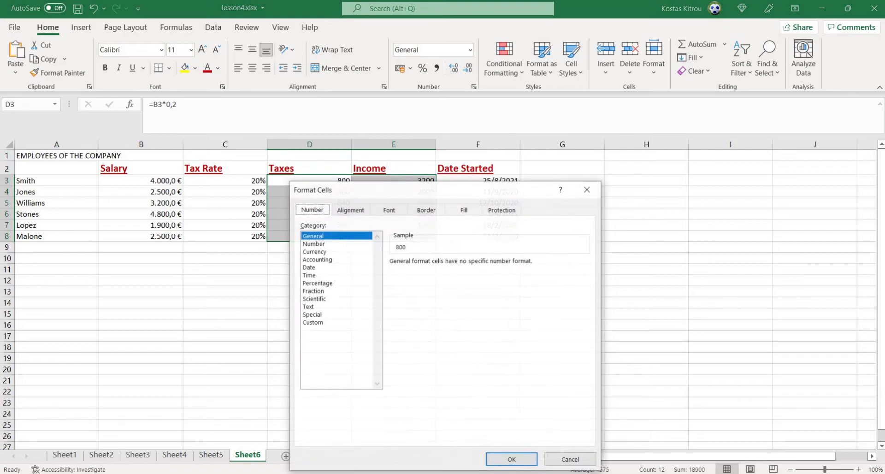
pyautogui.click(314, 252)
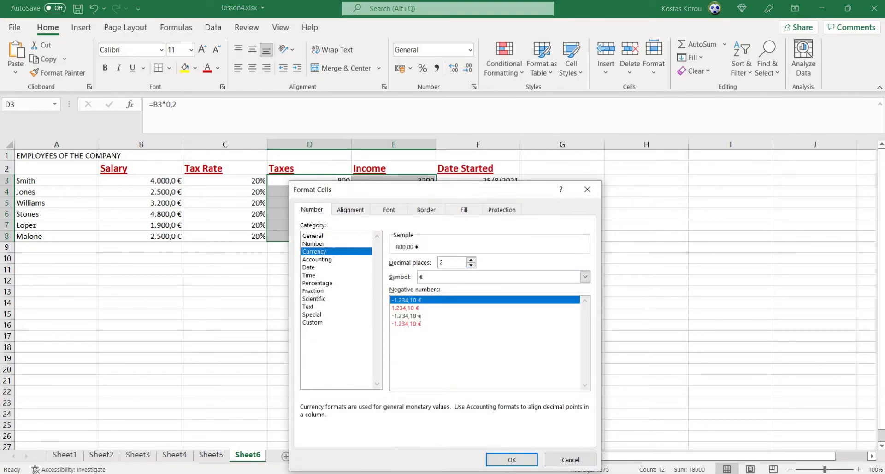
pyautogui.click(471, 265)
pyautogui.click(313, 243)
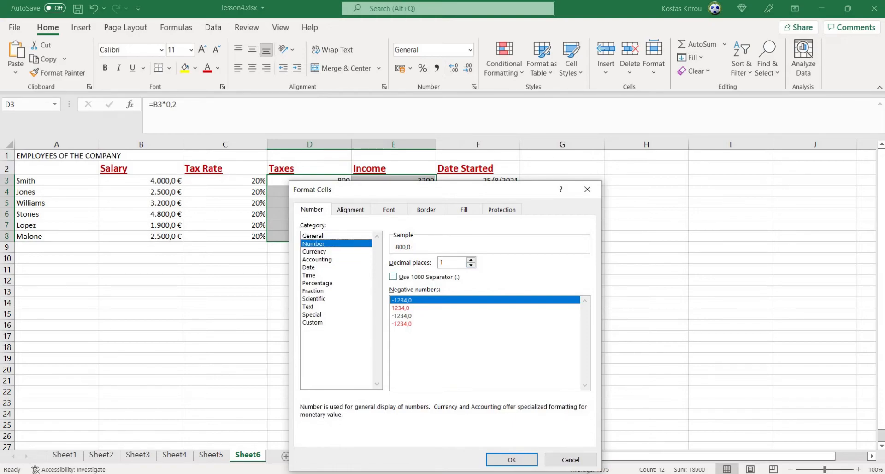
pyautogui.hotkey('alt', 'u')
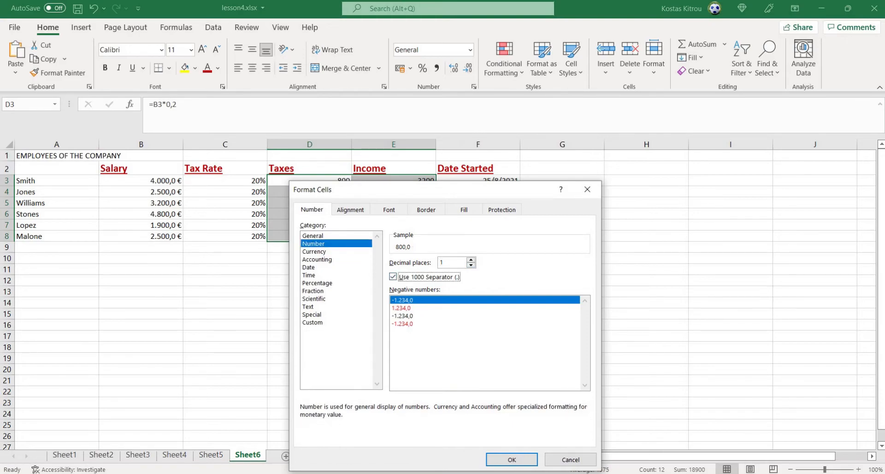
pyautogui.click(314, 252)
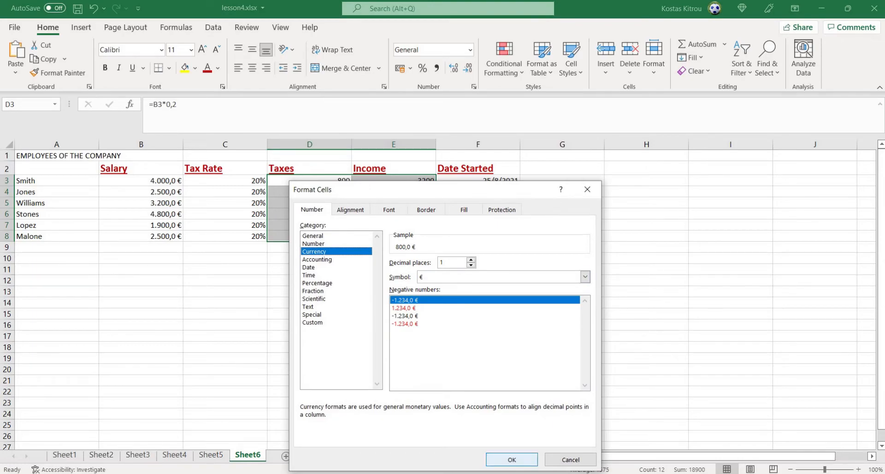
pyautogui.click(511, 460)
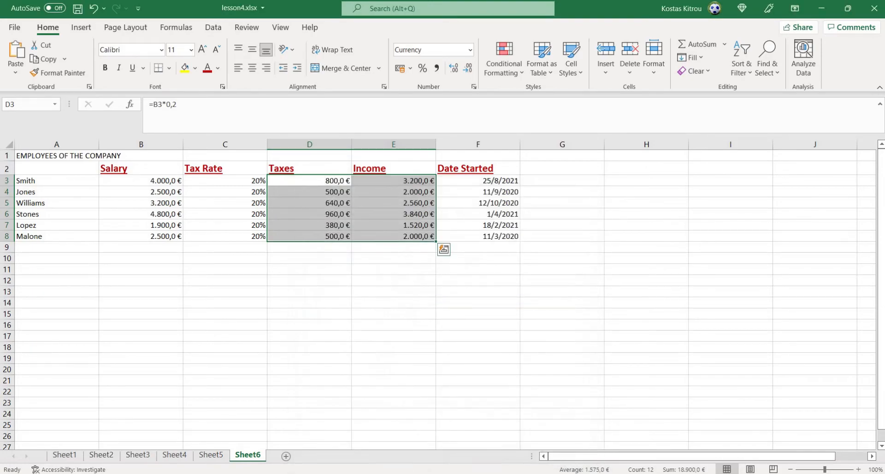
pyautogui.click(309, 313)
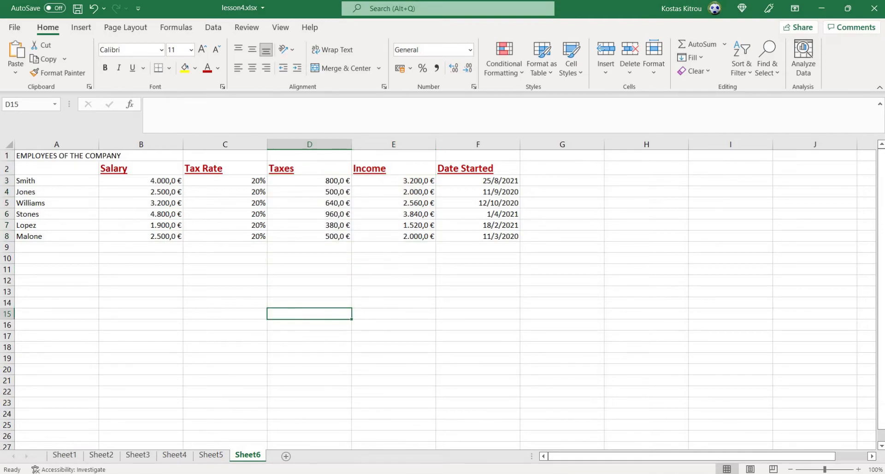
pyautogui.click(478, 180)
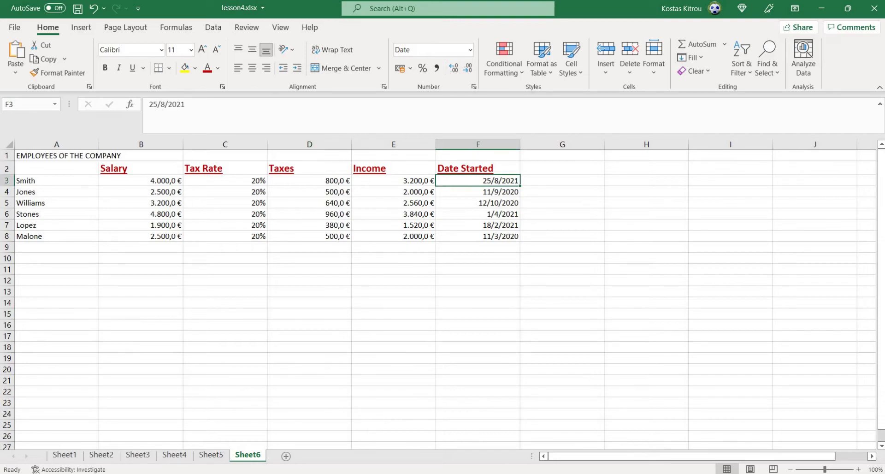
pyautogui.click(478, 236)
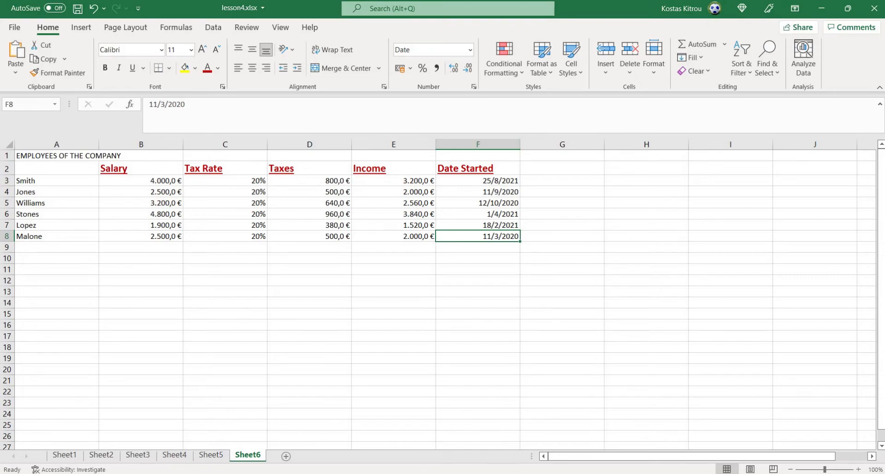
pyautogui.moveTo(477, 180); pyautogui.dragTo(477, 202)
pyautogui.click(562, 203)
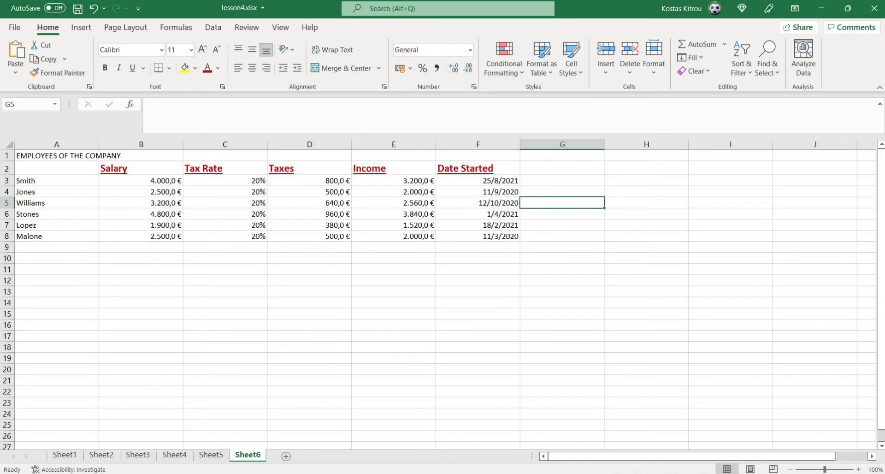
pyautogui.click(478, 181)
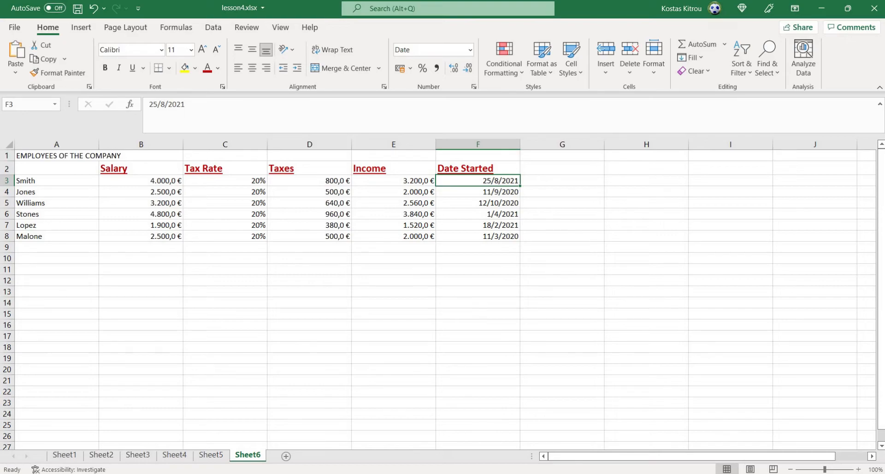
pyautogui.click(477, 214)
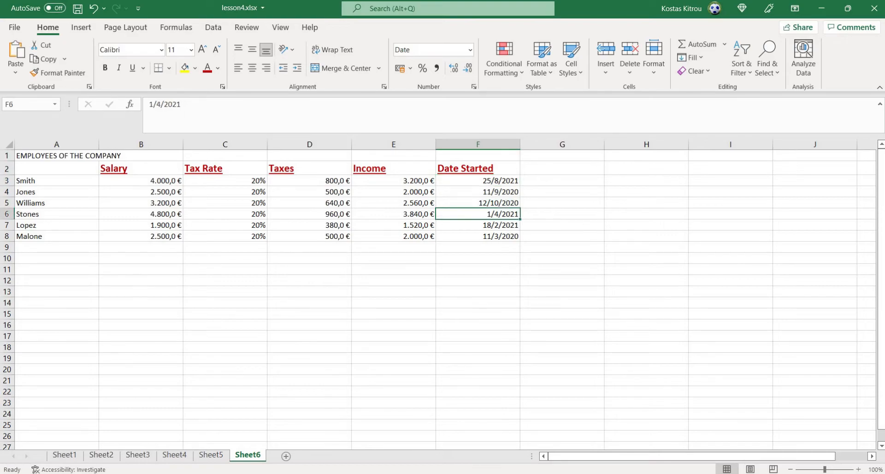
# Step: Format the start dates in F3:F8 with the Greek long date type that shows weekday, day, month name and year
pyautogui.moveTo(478, 181); pyautogui.dragTo(478, 236)
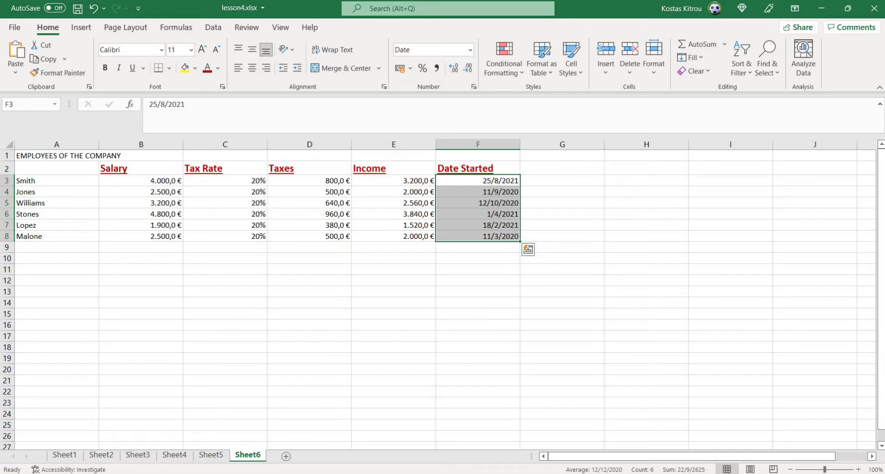
pyautogui.rightClick(488, 208)
pyautogui.click(531, 413)
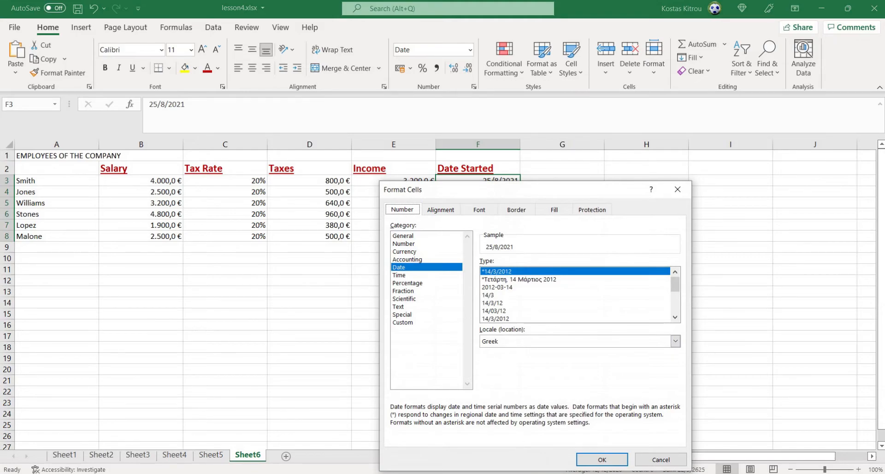
pyautogui.click(400, 275)
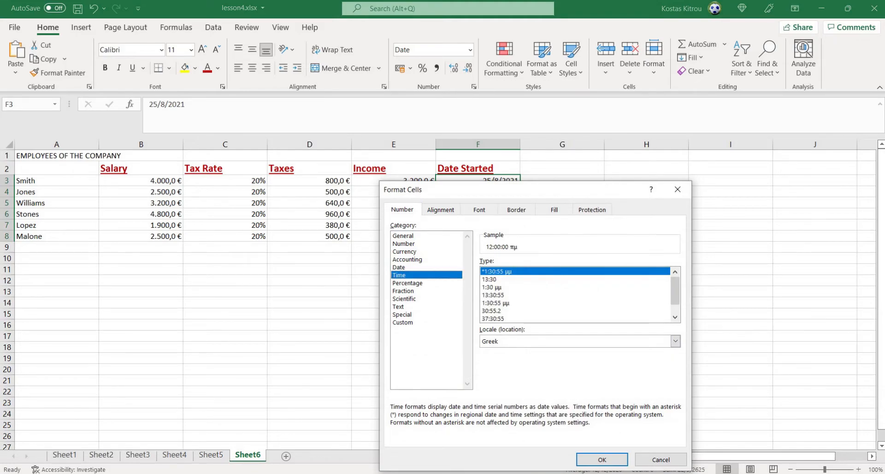
pyautogui.click(399, 268)
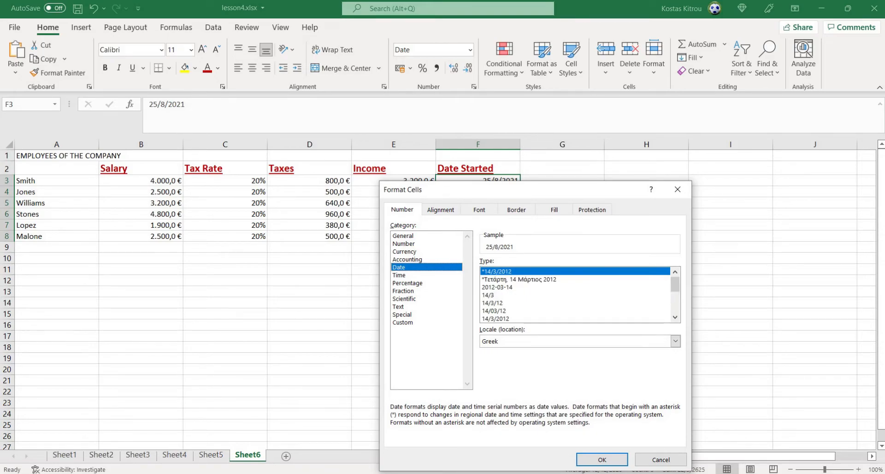
pyautogui.click(519, 279)
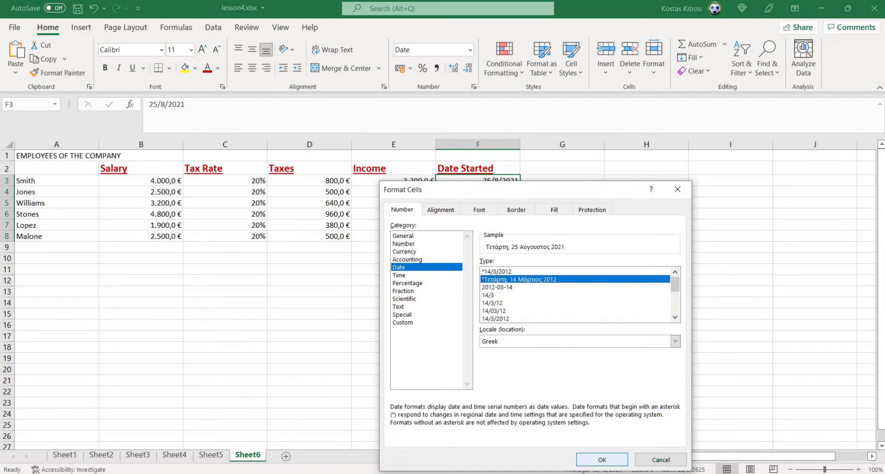
pyautogui.click(602, 459)
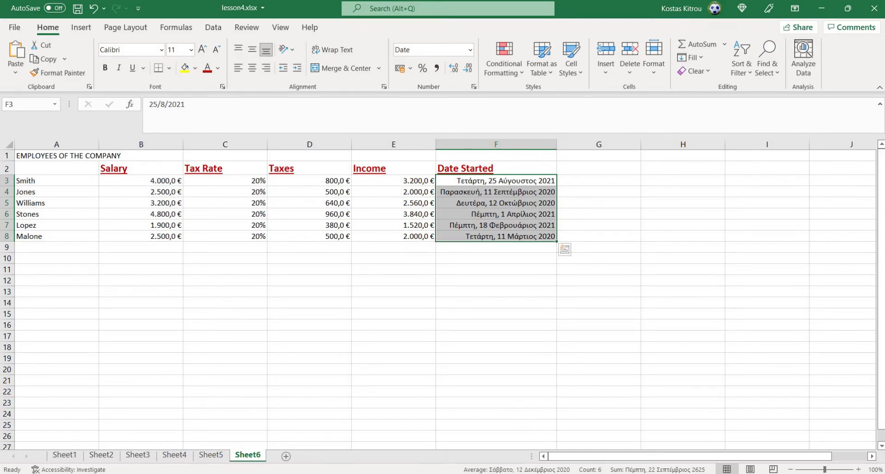
pyautogui.click(495, 258)
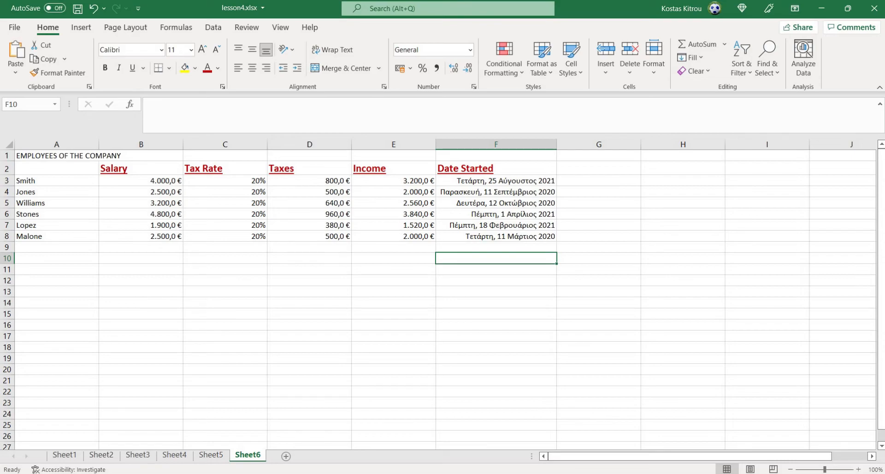
# Step: Try centring the contents of A2:F8 horizontally, and undo the alignment change
pyautogui.moveTo(51, 168); pyautogui.dragTo(507, 236)
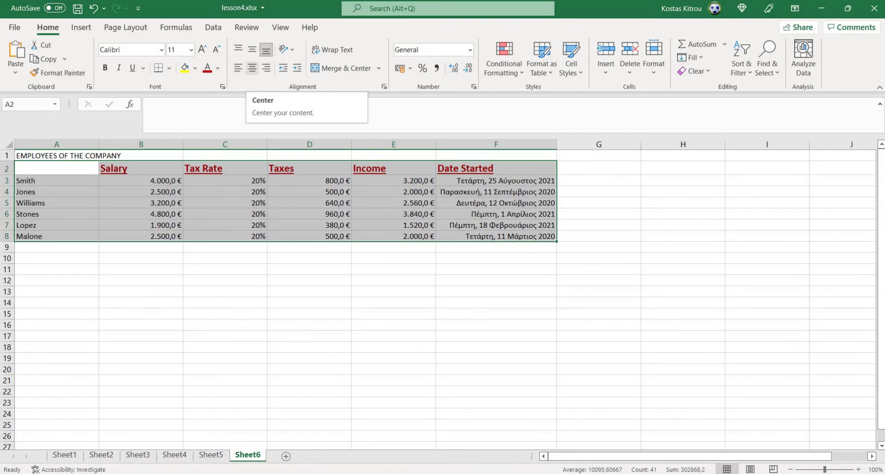
pyautogui.click(252, 67)
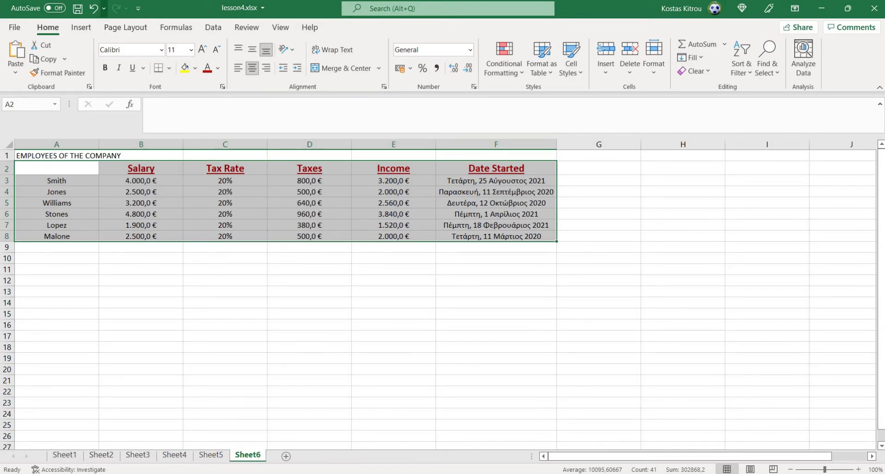
pyautogui.click(93, 8)
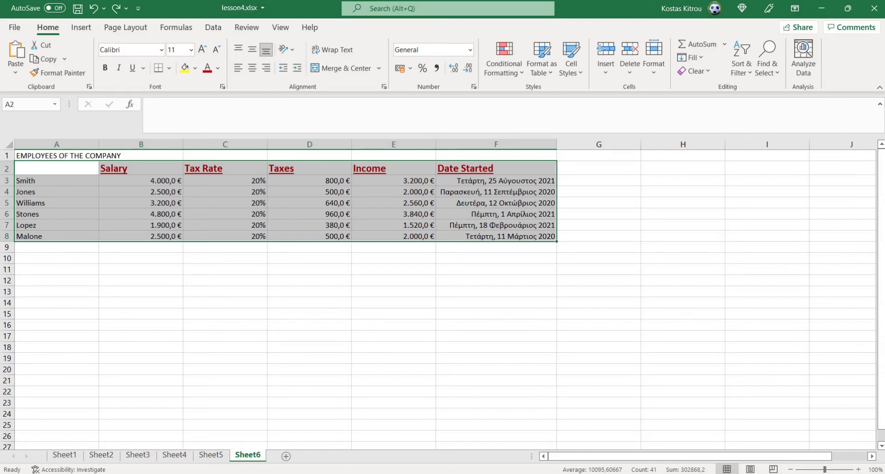
# Step: Examine the alignment settings in Format Cells for A2:F8, and close the dialog without applying changes
pyautogui.rightClick(312, 216)
pyautogui.click(332, 414)
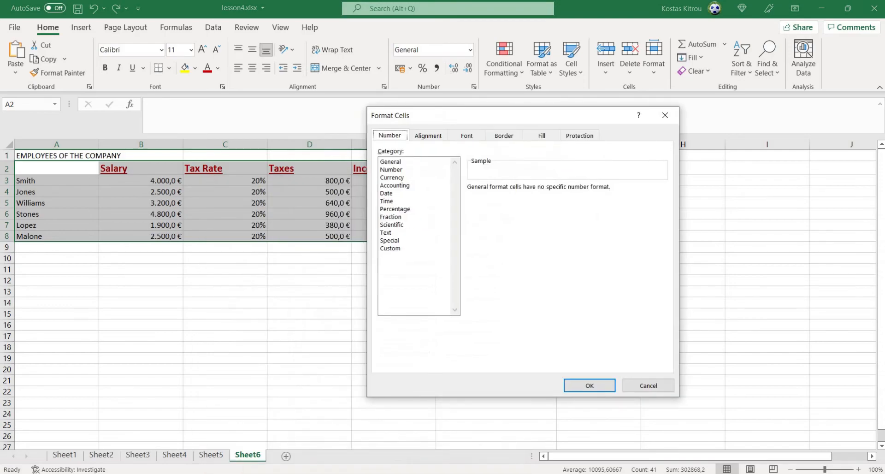
pyautogui.hotkey('ctrl', 'Tab')
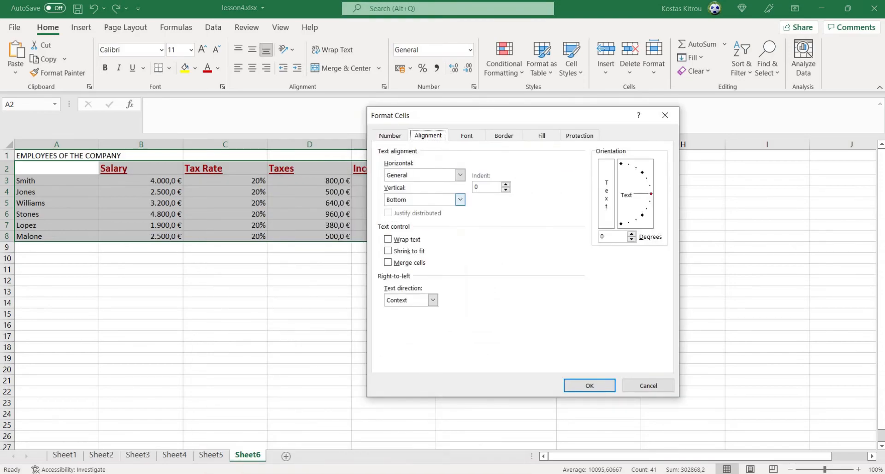
pyautogui.moveTo(461, 116); pyautogui.dragTo(679, 124)
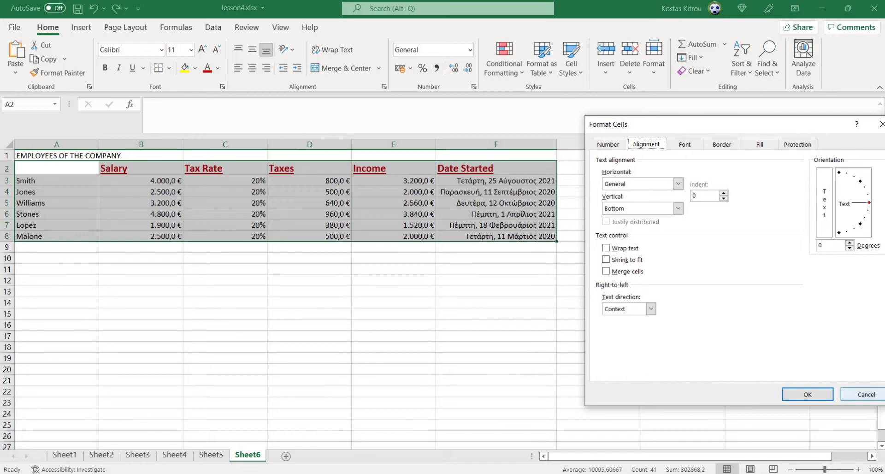
pyautogui.click(858, 394)
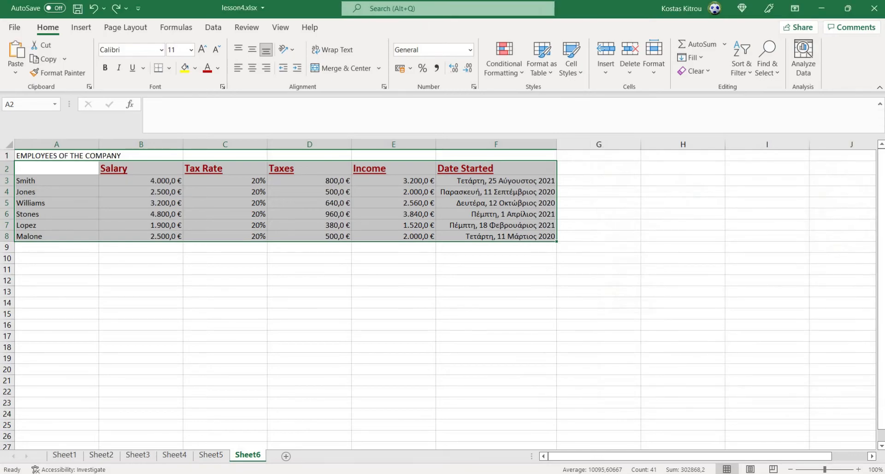
# Step: Increase the height of header row 2 to about one and a half times its size
pyautogui.moveTo(7, 174); pyautogui.dragTo(7, 182)
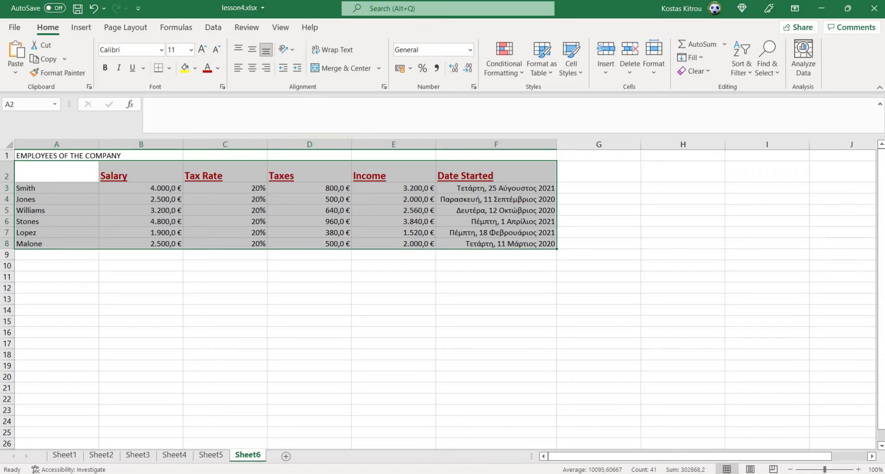
# Step: Enlarge header row 2 further, to about three times the height of a standard data row
pyautogui.click(141, 172)
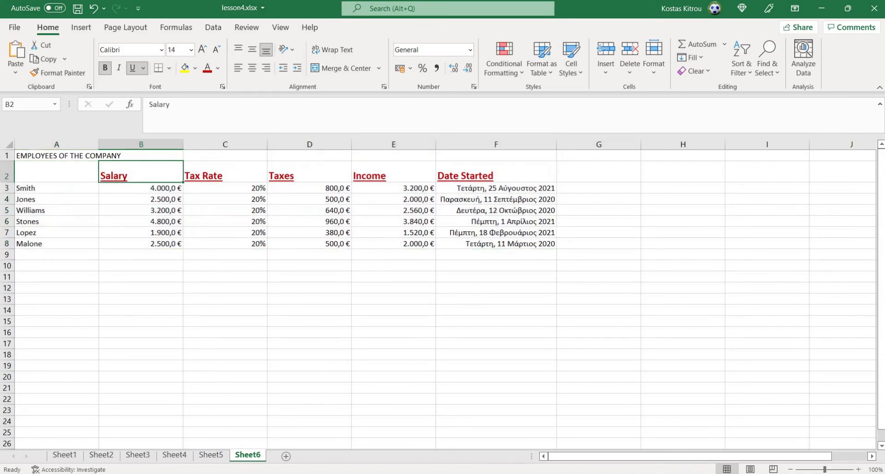
pyautogui.moveTo(7, 183); pyautogui.dragTo(7, 193)
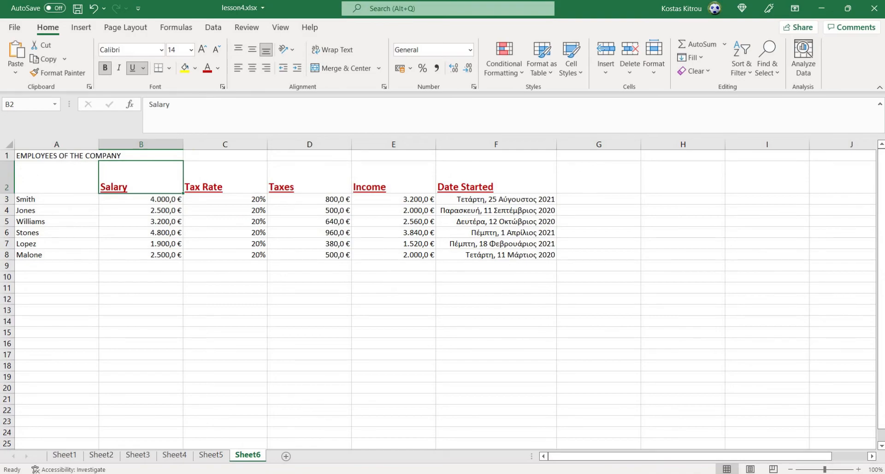
# Step: Set the horizontal alignment of the header cells A2:F2 to Center through Format Cells
pyautogui.press('Left')
pyautogui.hotkey('shift', 'Right')
pyautogui.hotkey('shift', 'Right')
pyautogui.hotkey('shift', 'Right')
pyautogui.hotkey('shift', 'Right')
pyautogui.hotkey('shift', 'Right')
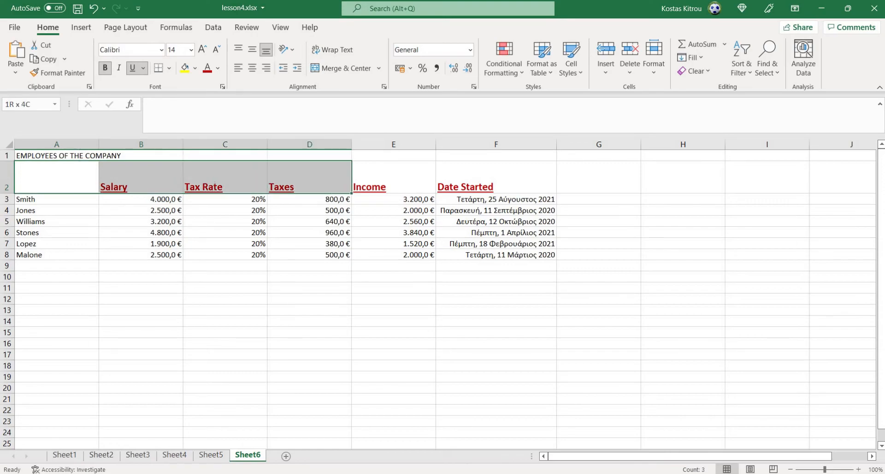
pyautogui.hotkey('shift', 'F10')
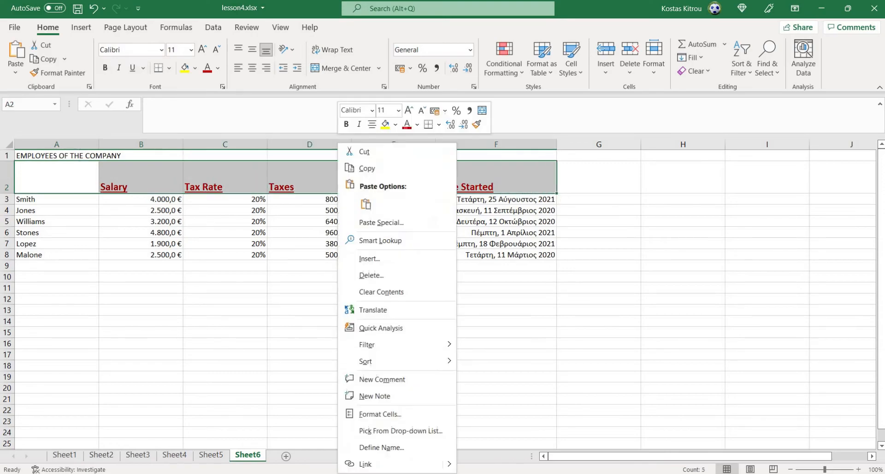
pyautogui.press('Down')
pyautogui.press('Down')
pyautogui.press('Down')
pyautogui.press('Down')
pyautogui.press('Down')
pyautogui.press('Down')
pyautogui.press('Down')
pyautogui.press('Down')
pyautogui.press('Down')
pyautogui.press('Down')
pyautogui.press('Down')
pyautogui.press('Down')
pyautogui.press('Down')
pyautogui.press('Down')
pyautogui.press('Down')
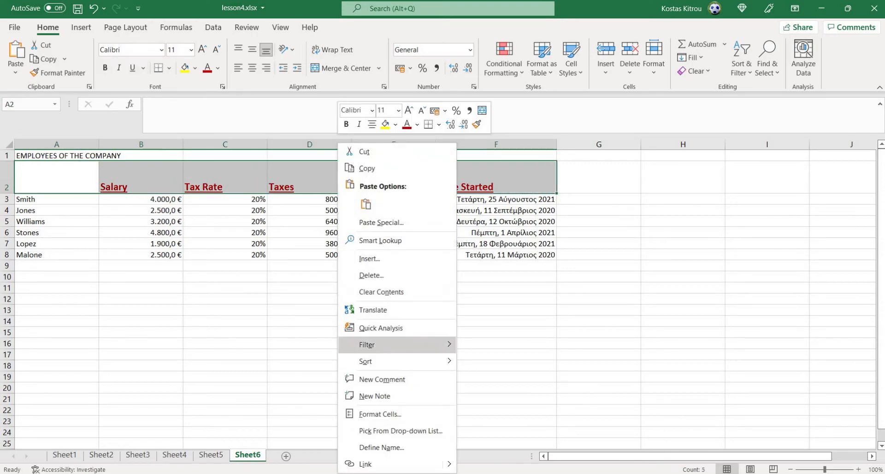
pyautogui.press('Return')
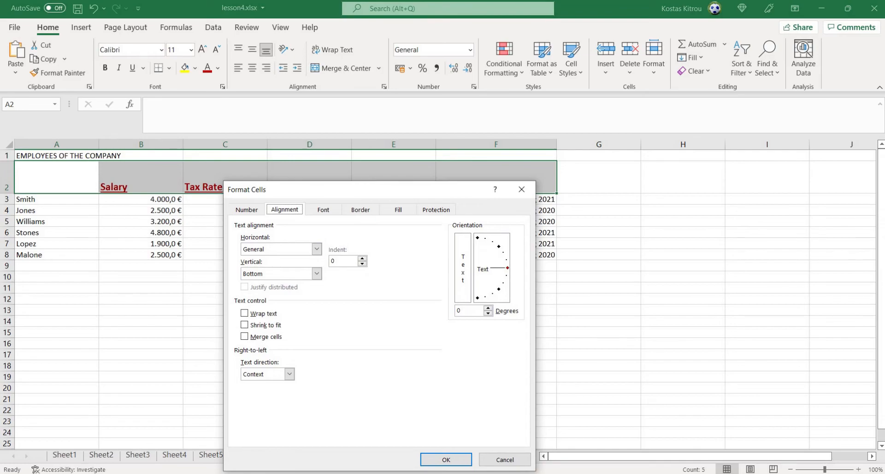
pyautogui.click(316, 249)
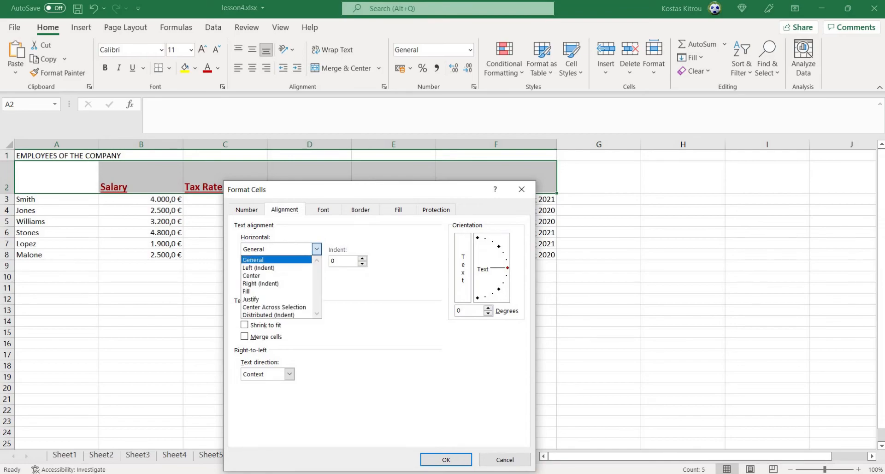
pyautogui.click(276, 276)
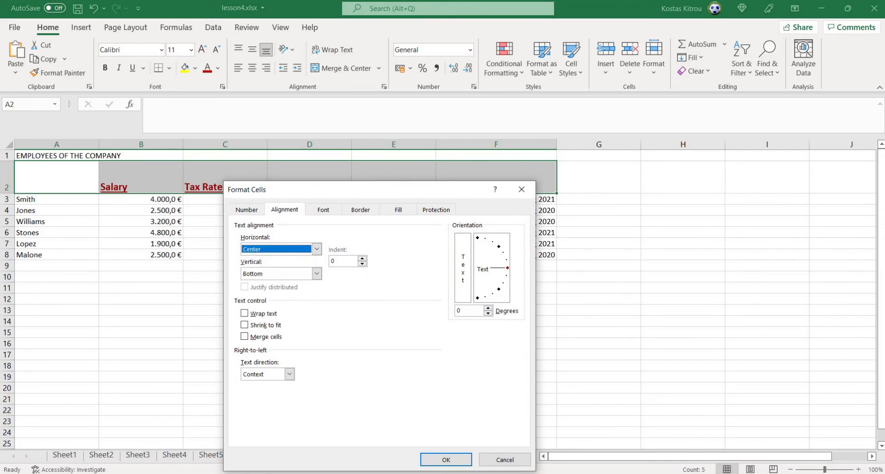
pyautogui.click(446, 459)
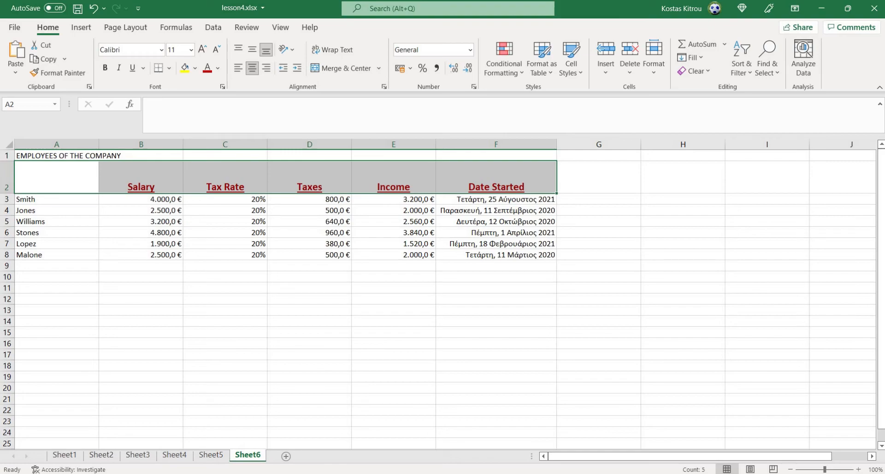
# Step: Set the vertical alignment of the header cells A2:F2 to Center through Format Cells
pyautogui.rightClick(250, 175)
pyautogui.click(277, 413)
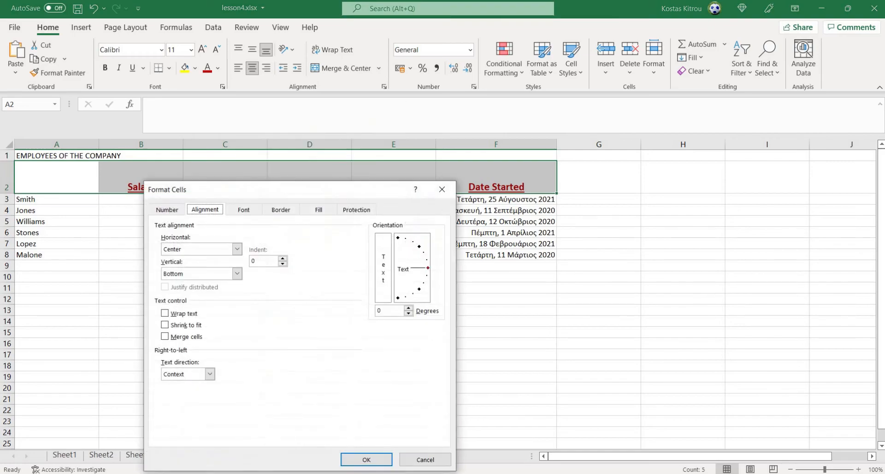
pyautogui.click(236, 273)
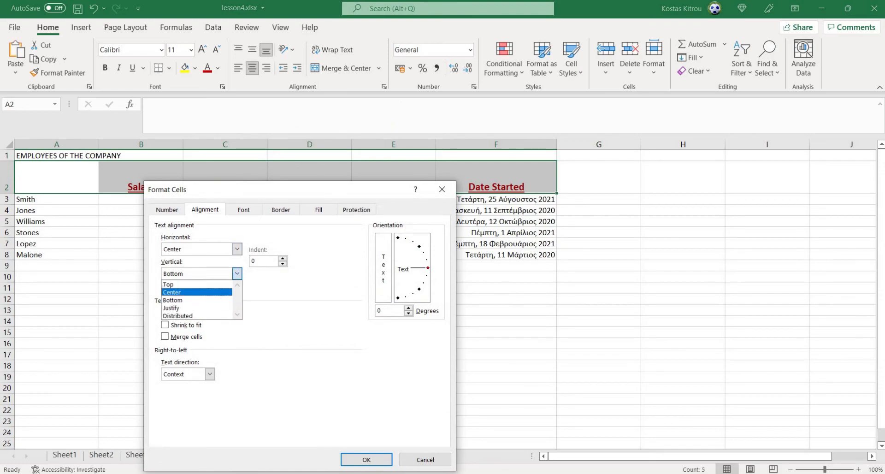
pyautogui.click(185, 292)
pyautogui.press('Return')
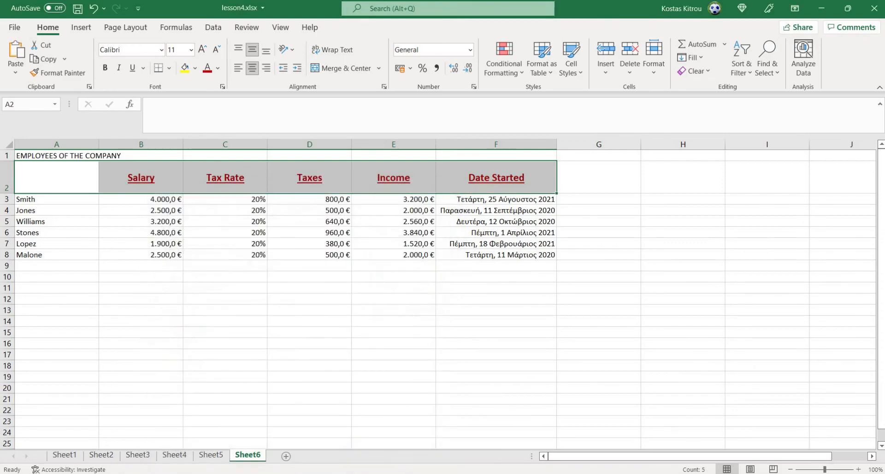
pyautogui.click(141, 177)
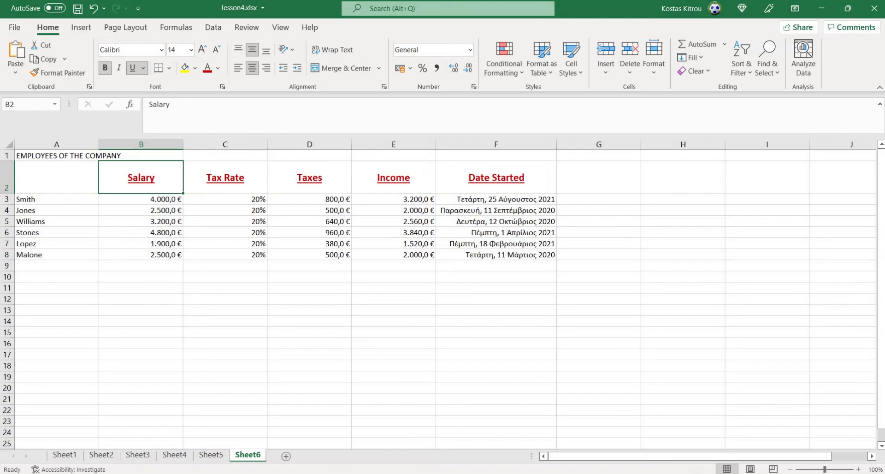
# Step: Centre the employee data in A3:F8 both horizontally and vertically through Format Cells
pyautogui.moveTo(28, 199); pyautogui.dragTo(506, 254)
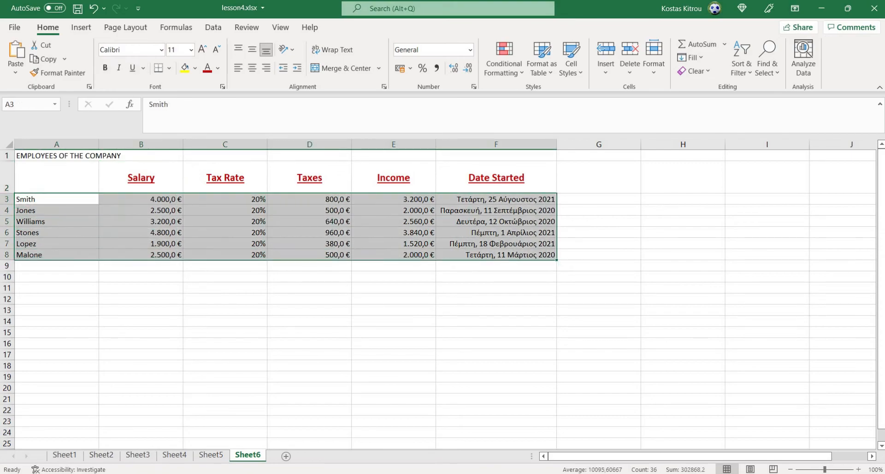
pyautogui.rightClick(340, 253)
pyautogui.click(387, 414)
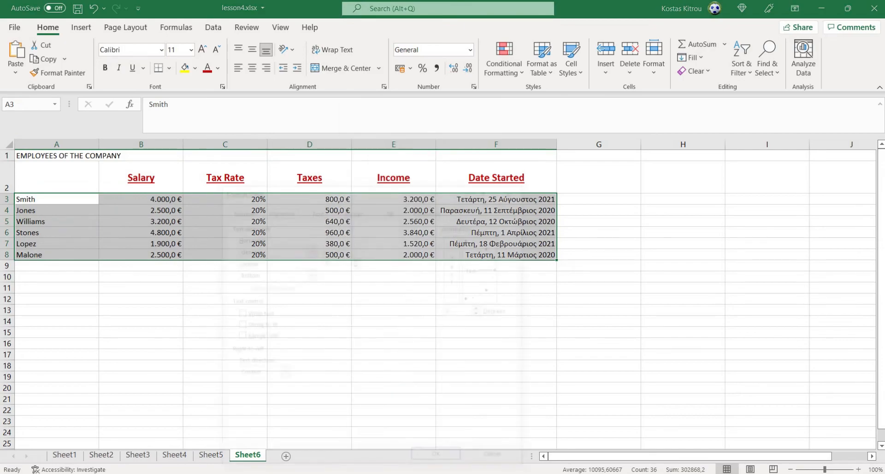
pyautogui.click(309, 249)
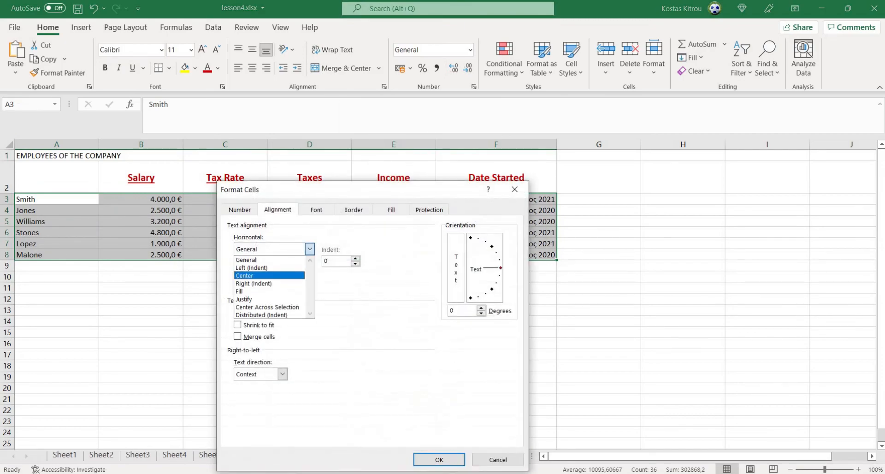
pyautogui.click(269, 275)
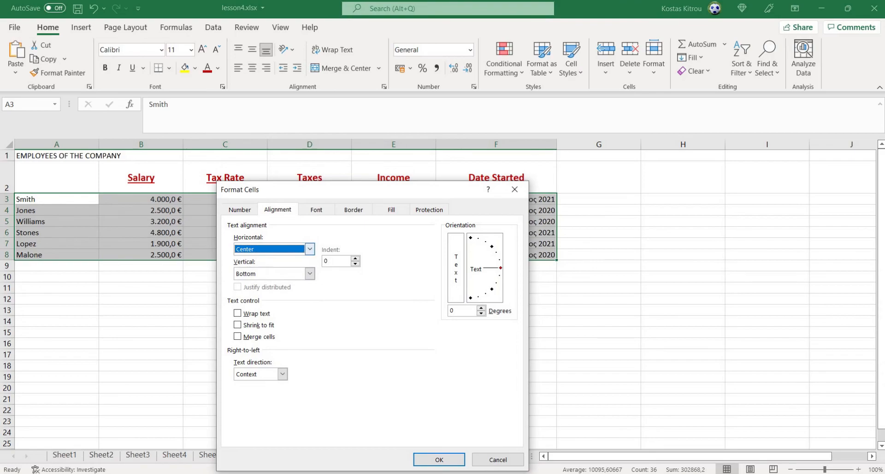
pyautogui.click(309, 273)
pyautogui.click(269, 292)
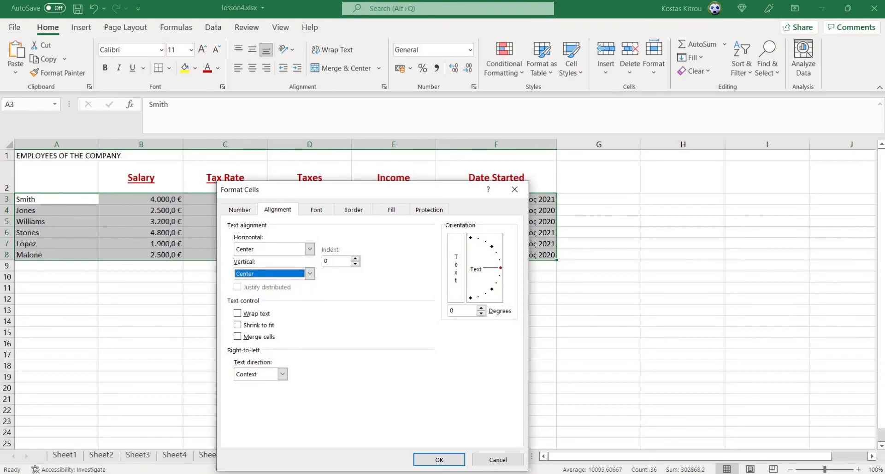
pyautogui.click(439, 459)
pyautogui.click(225, 265)
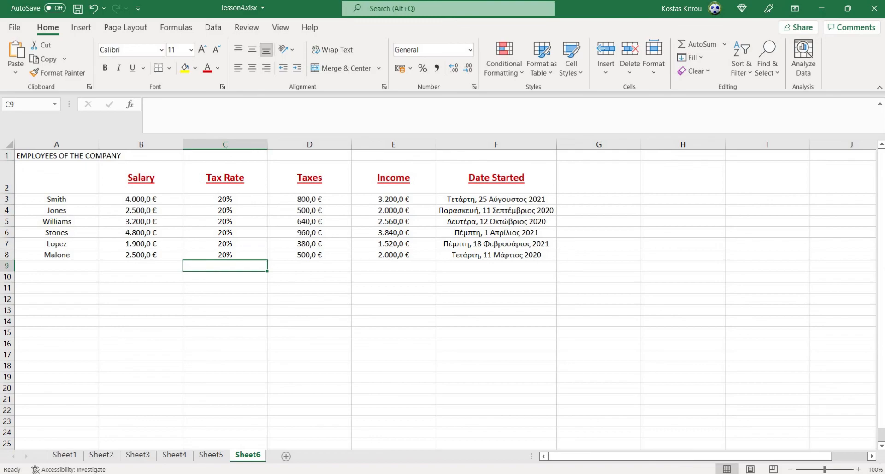
# Step: Save a copy of the workbook as lesson5.xlsx in the channel\excel folder on drive C
pyautogui.hotkey('alt', 'f')
pyautogui.press('a')
pyautogui.press('Down')
pyautogui.press('Down')
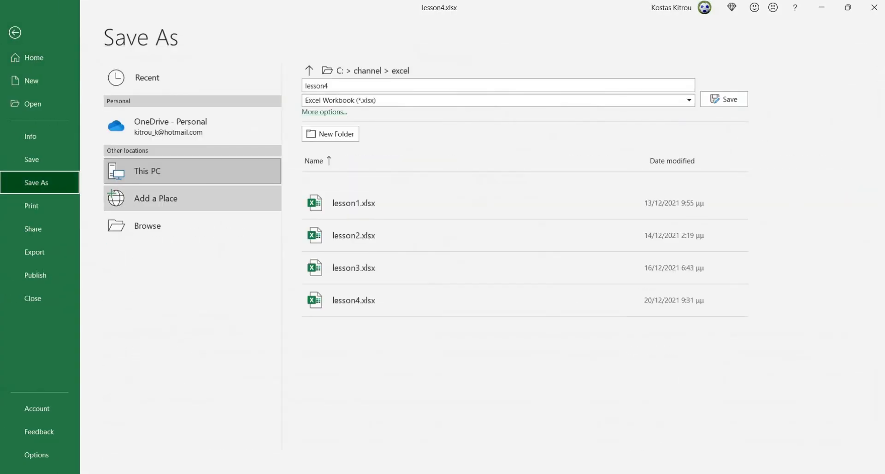
pyautogui.press('Return')
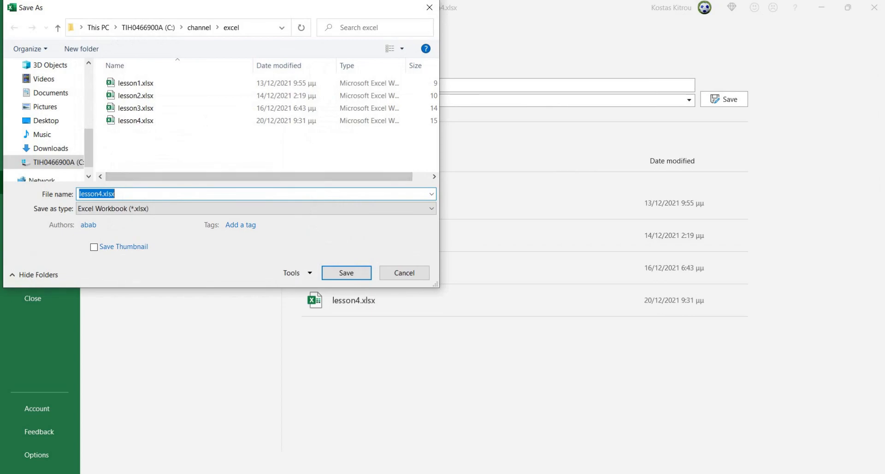
pyautogui.click(102, 194)
pyautogui.press('Return')
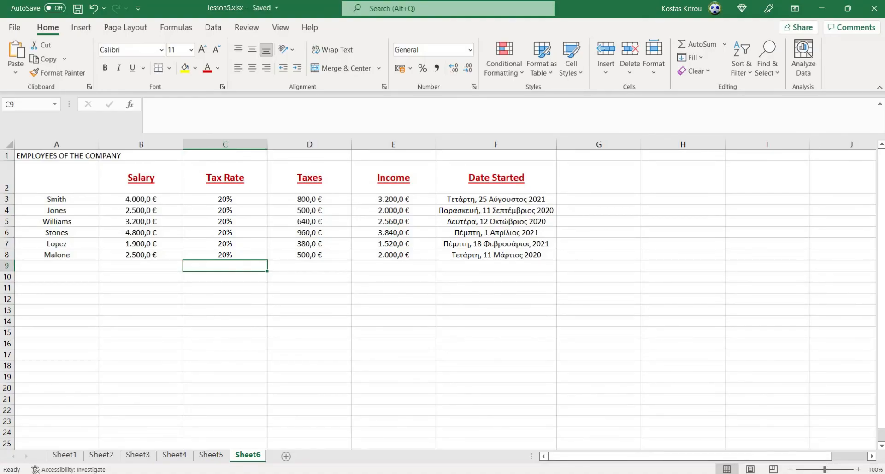